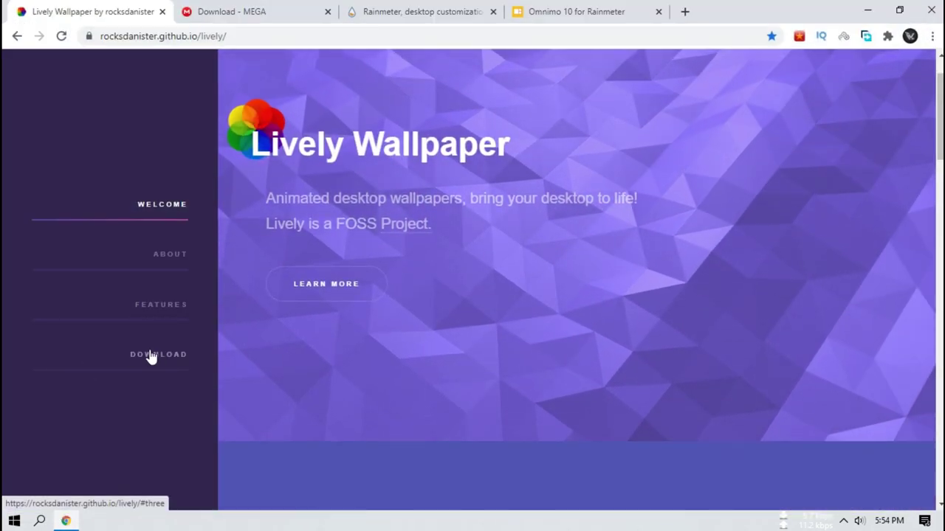
Download the Lively Wallpaper installer from its site and the 21.5 MB theme RAR archive from the MEGA page
left_click(163, 363)
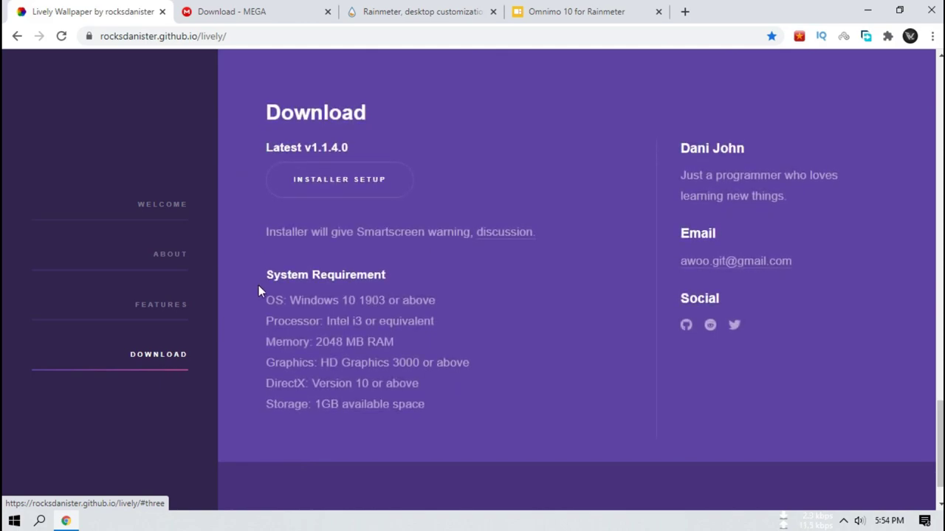
left_click(306, 191)
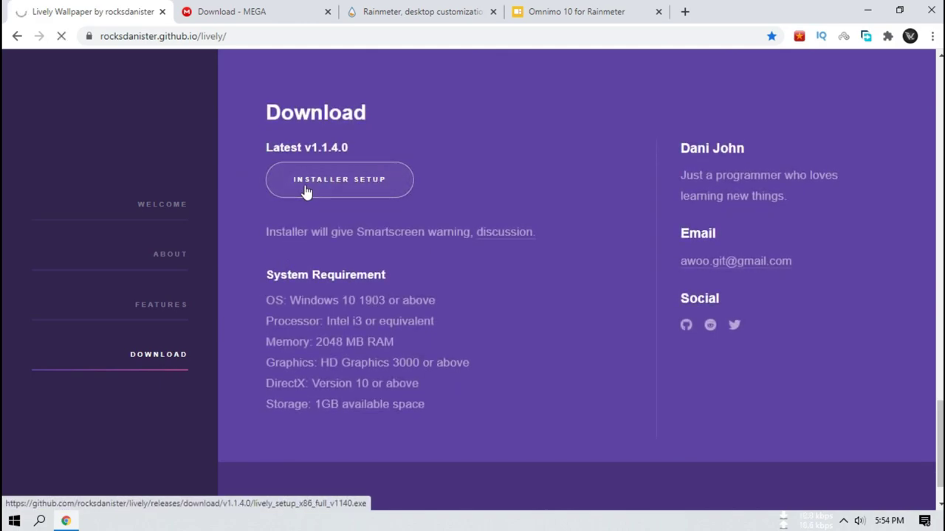
scroll(306, 190, "down", 2)
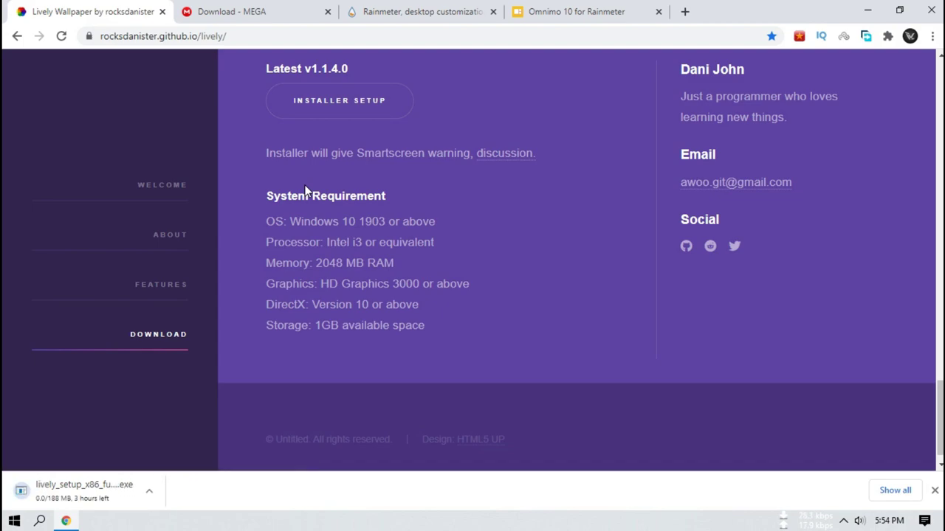
left_click(236, 12)
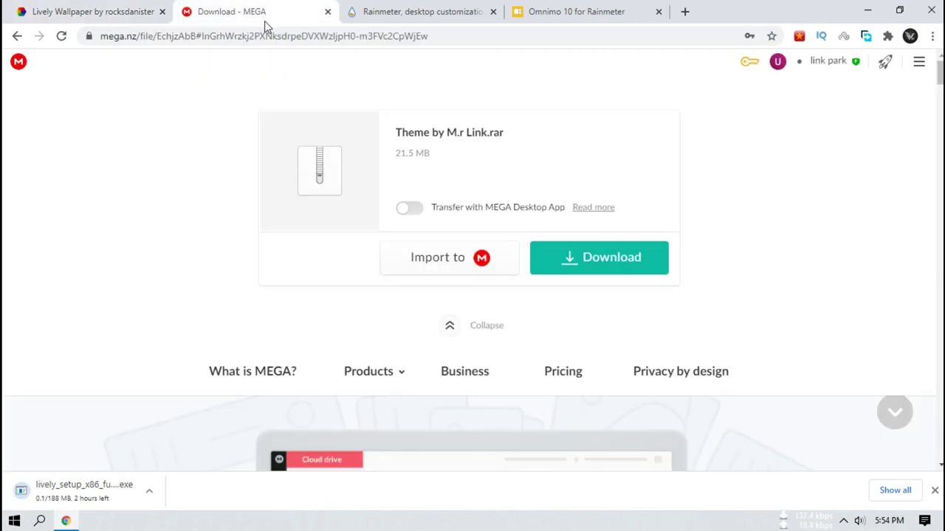
left_click(623, 264)
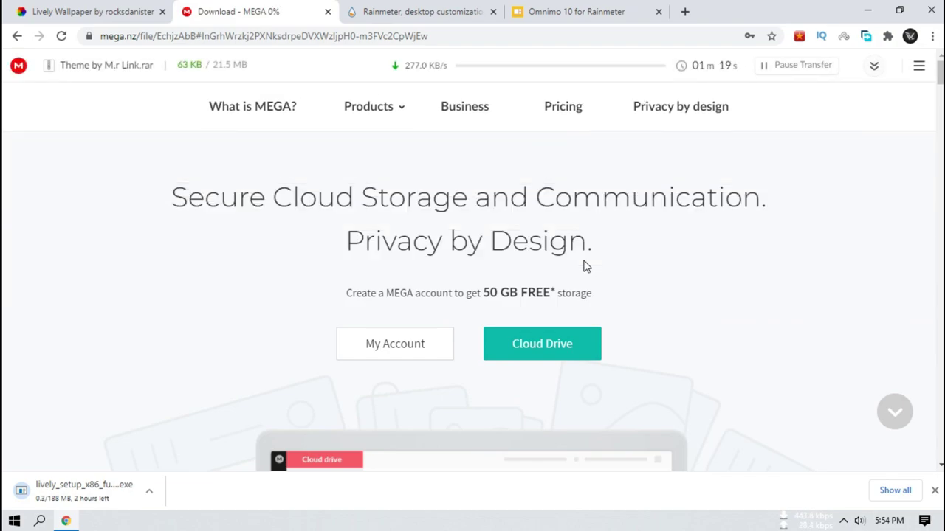
Download the Rainmeter 4.4 Beta release installer from the Rainmeter site
left_click(440, 21)
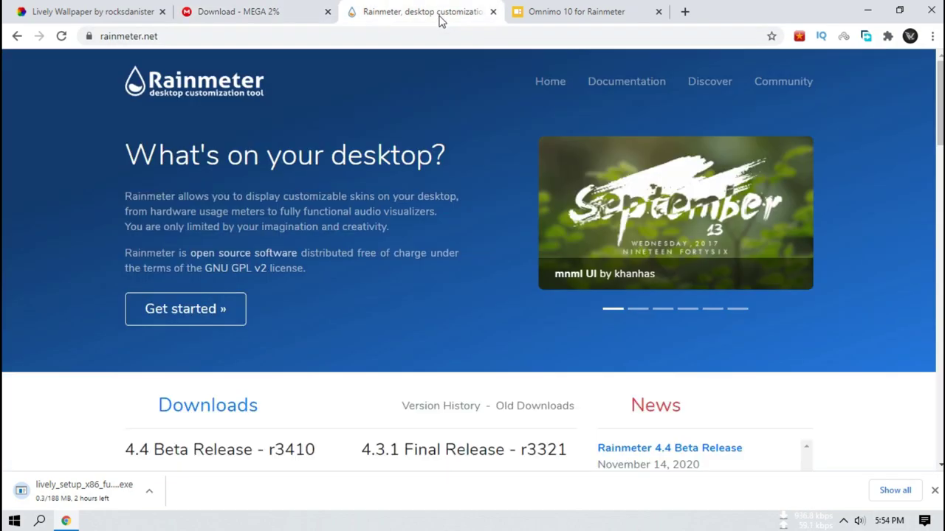
scroll(403, 148, "down", 4)
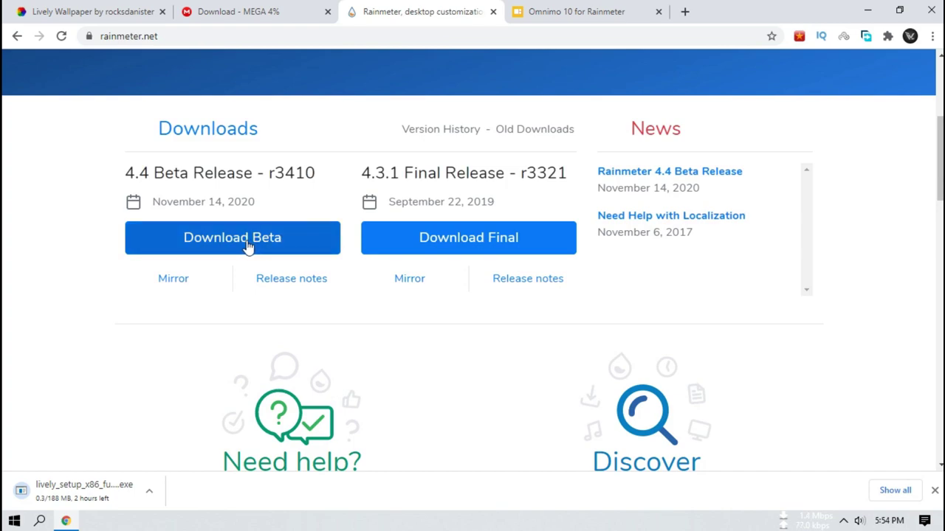
left_click(250, 242)
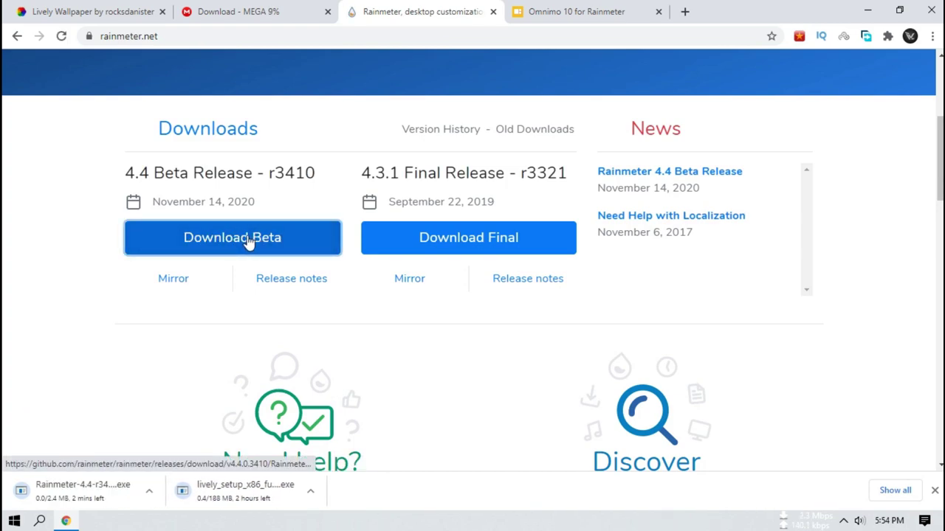
Download the full version of Omnimo 10 as a ZIP from the Omnimo site
left_click(521, 21)
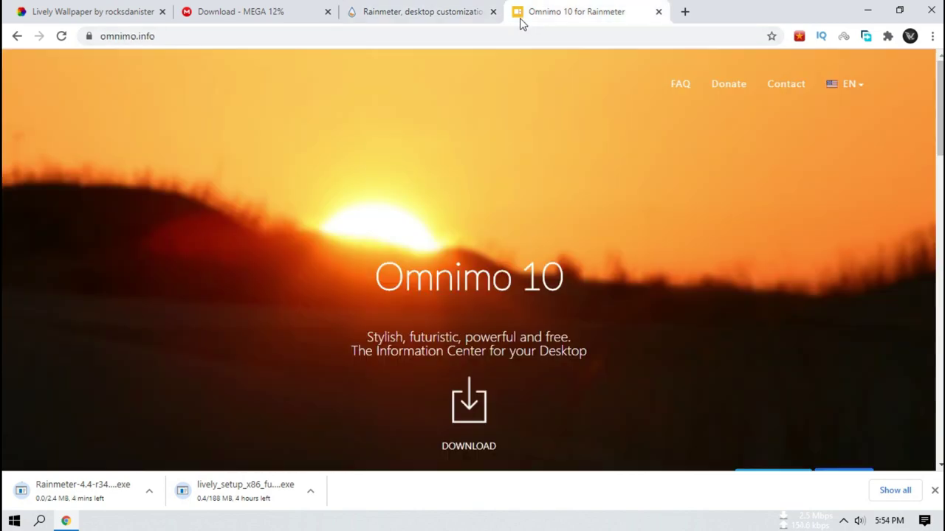
scroll(485, 180, "down", 2)
left_click(459, 269)
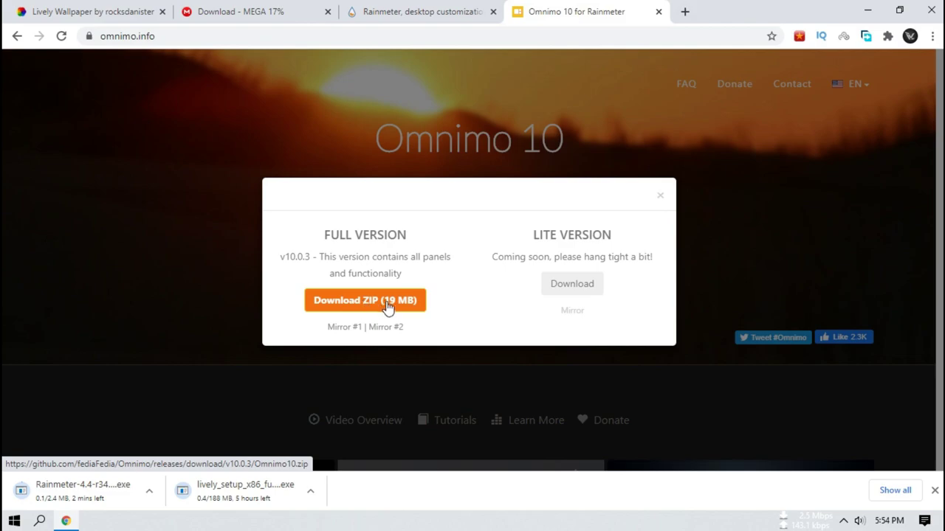
left_click(378, 311)
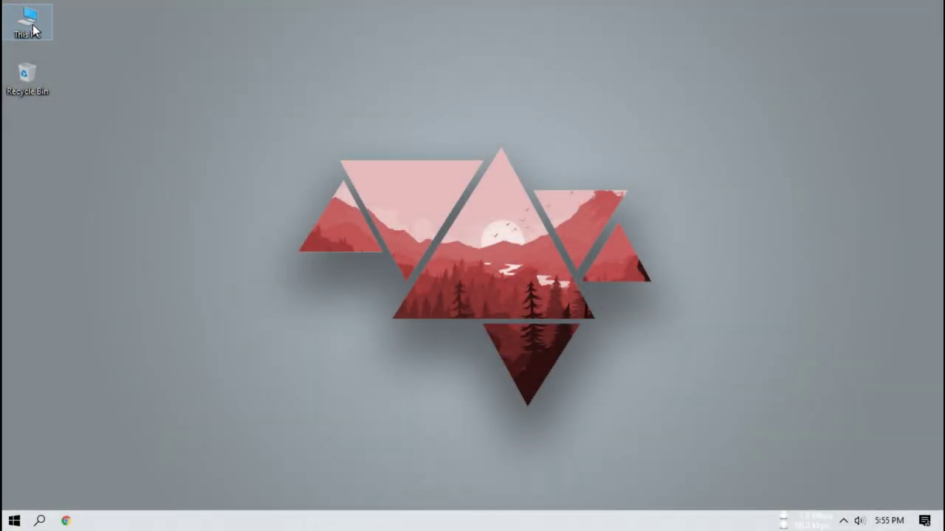
Start lively_setup_x86_full_v1130 from the Downloads folder in File Explorer, installing for the current user only with English as setup language
double_click(33, 29)
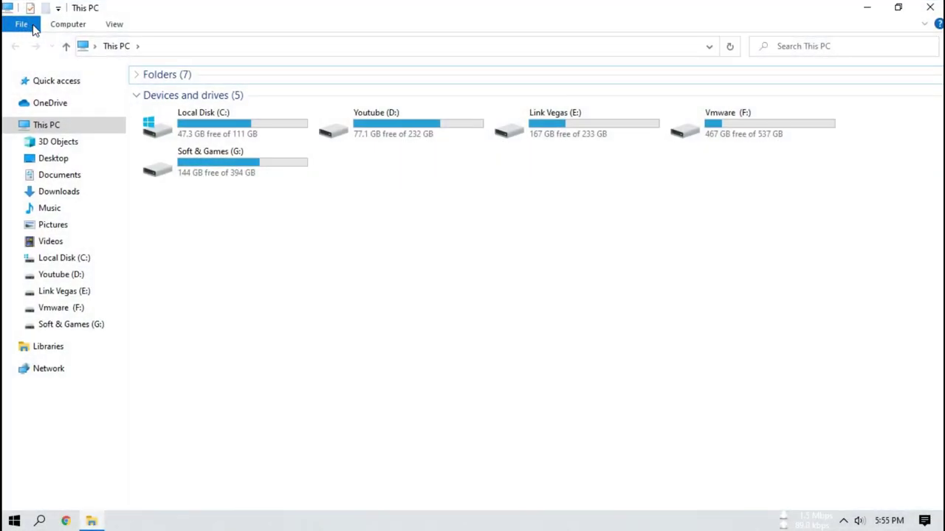
left_click(42, 193)
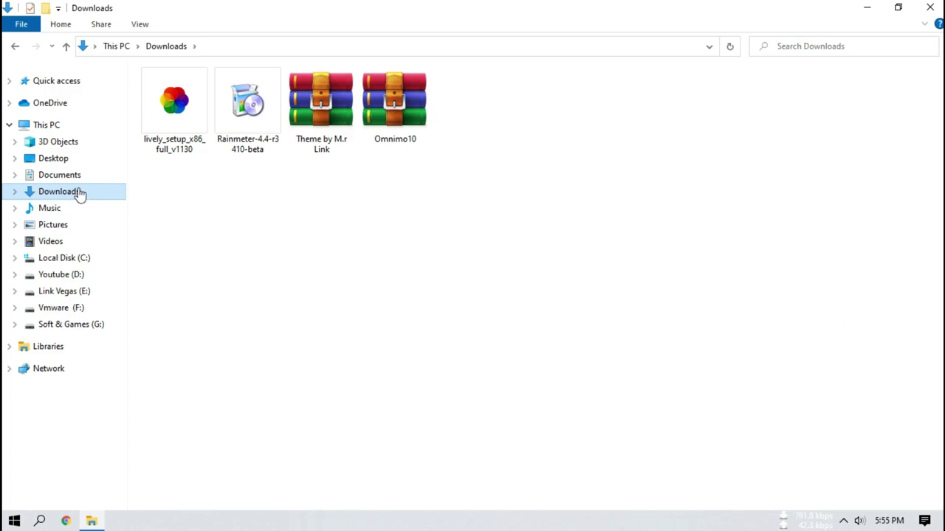
double_click(169, 109)
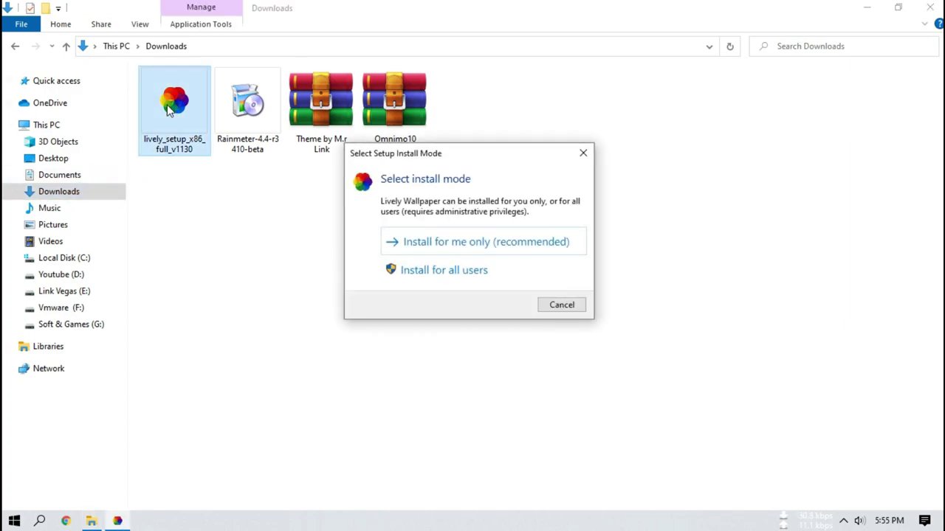
left_click(419, 247)
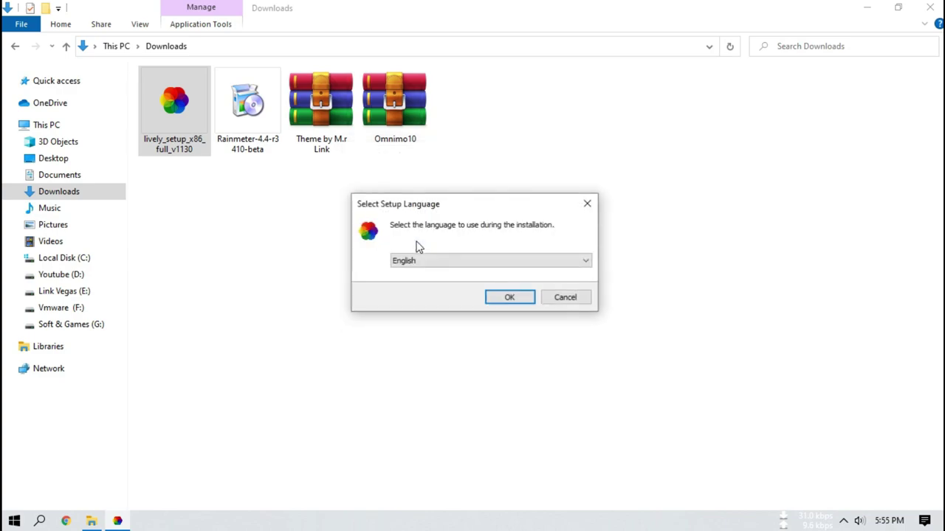
left_click(517, 304)
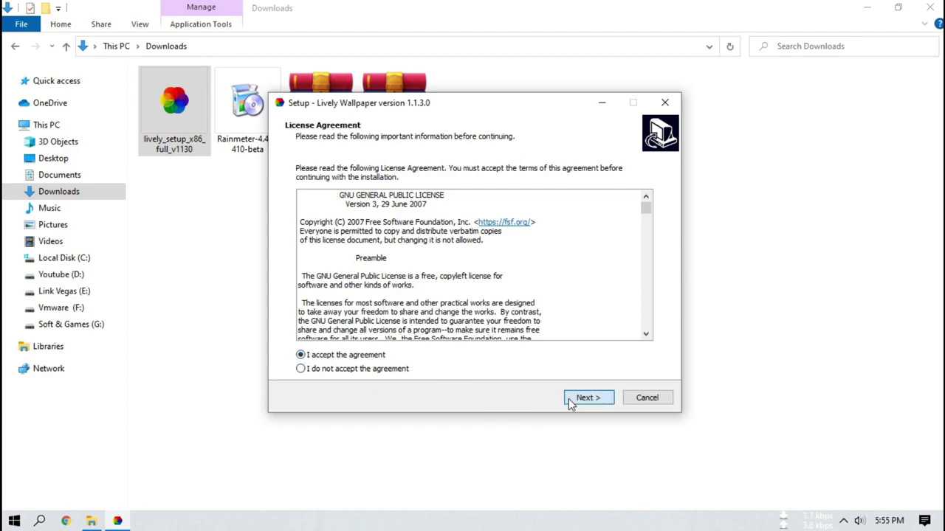
Install Lively Wallpaper with the license agreement accepted, and finish the setup with Launch Lively Wallpaper enabled
left_click(569, 400)
left_click(569, 400)
left_click(570, 400)
left_click(570, 400)
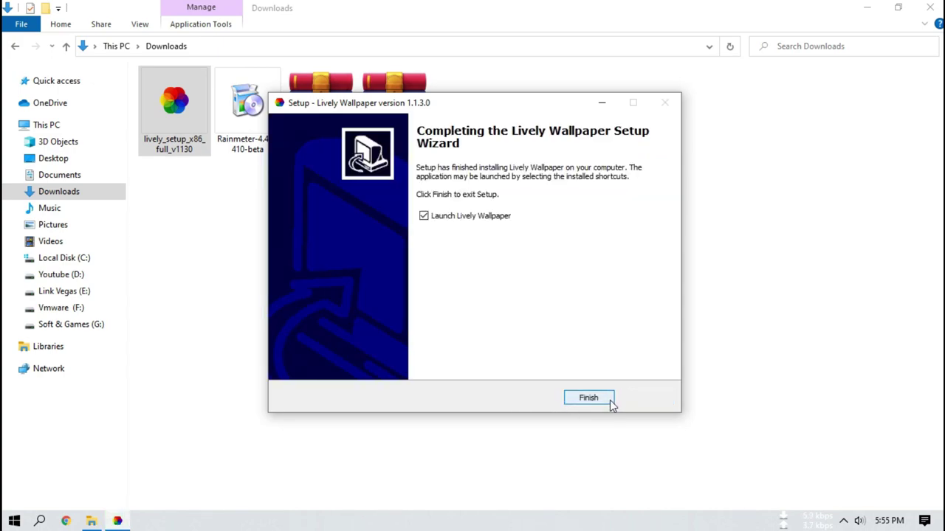
left_click(588, 398)
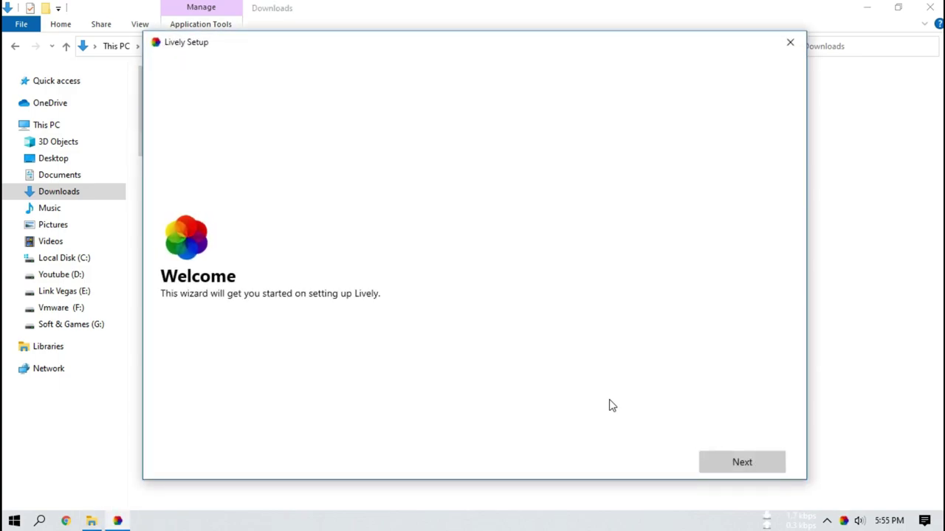
Complete Lively's first-run wizard with the Normal user interface, then open the wallpaper library window and minimize it
left_click(722, 464)
left_click(721, 464)
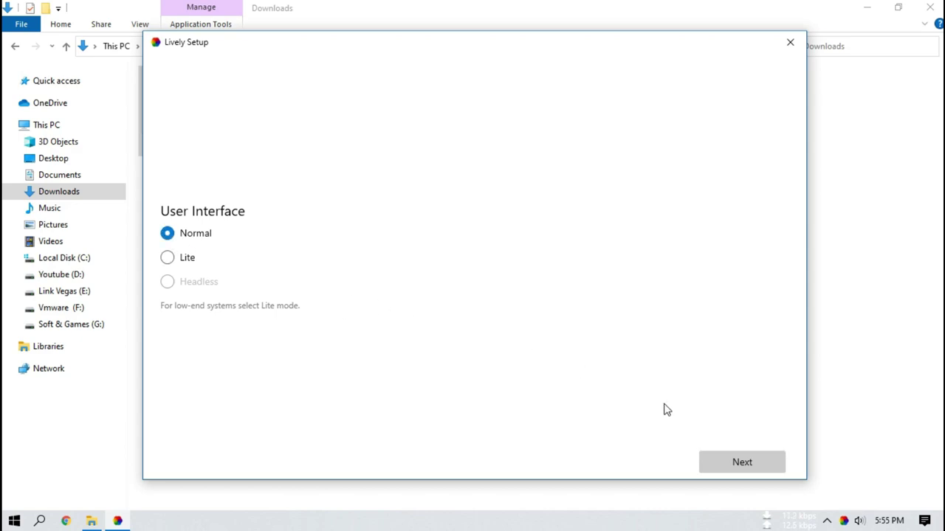
left_click(734, 462)
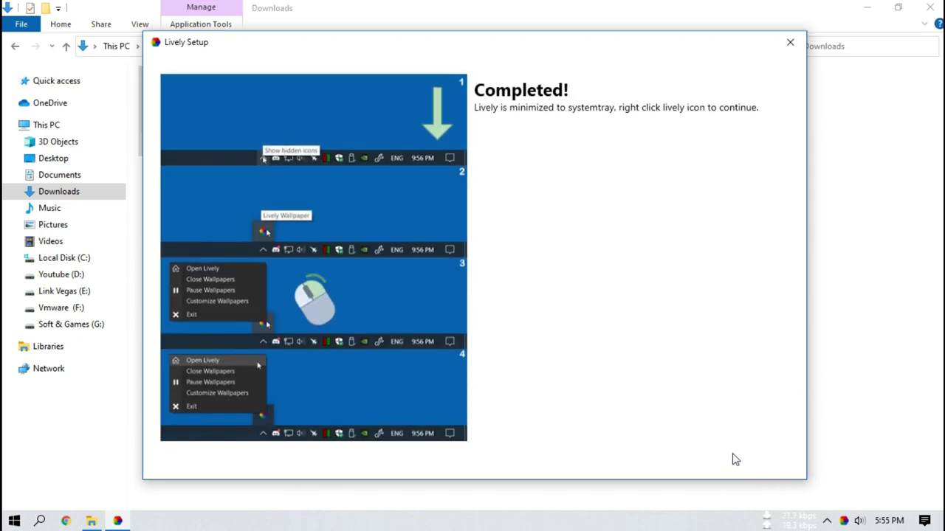
left_click(843, 521)
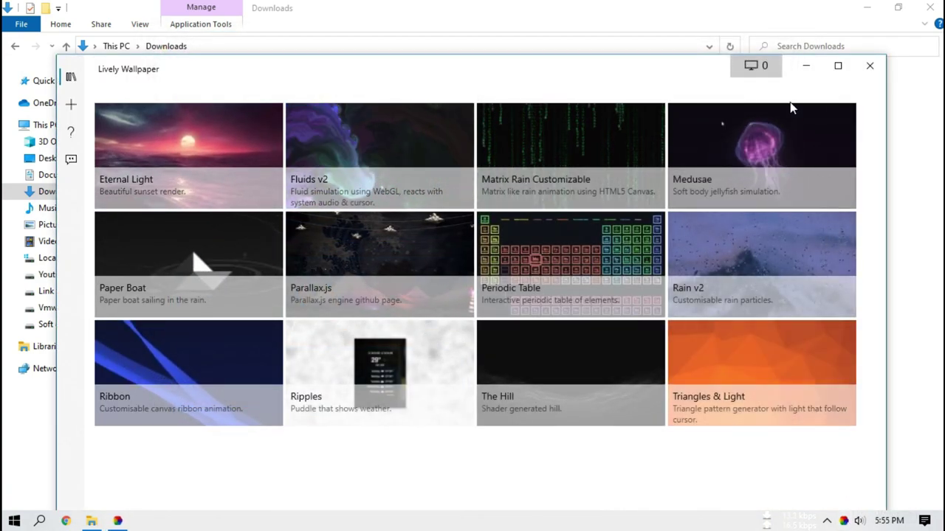
left_click(800, 73)
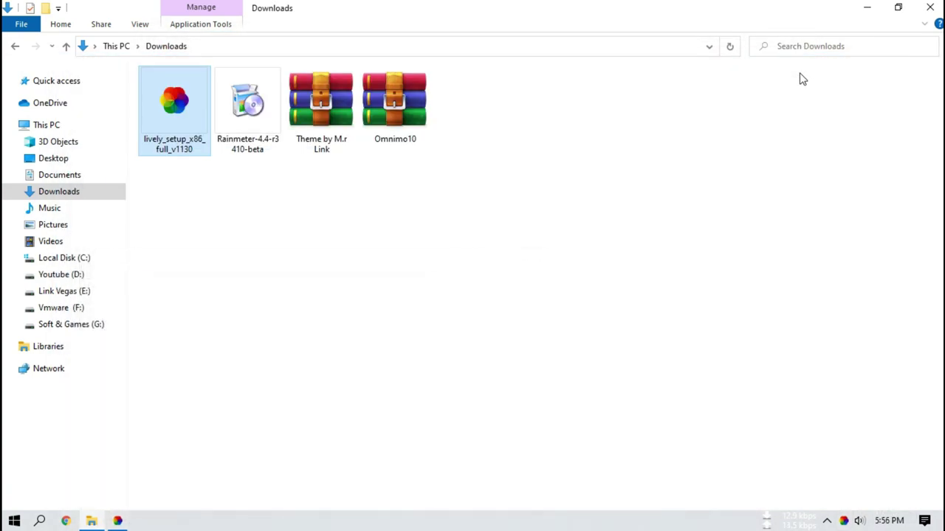
Extract the theme RAR archive in Downloads to the default folder of the same name
right_click(319, 122)
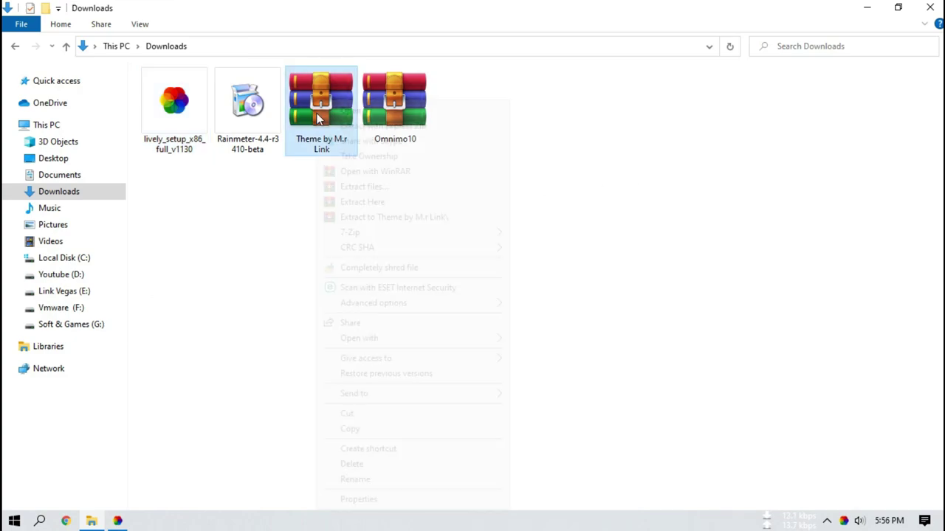
left_click(363, 187)
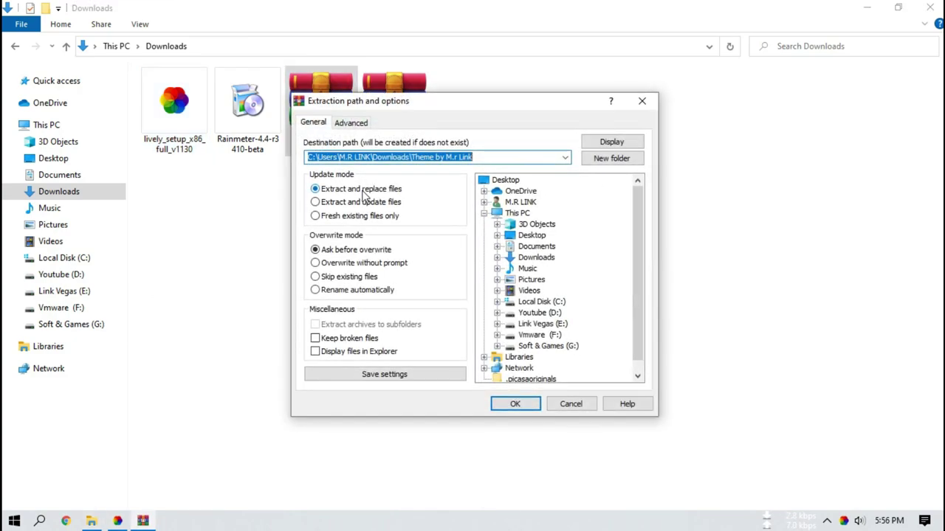
left_click(500, 406)
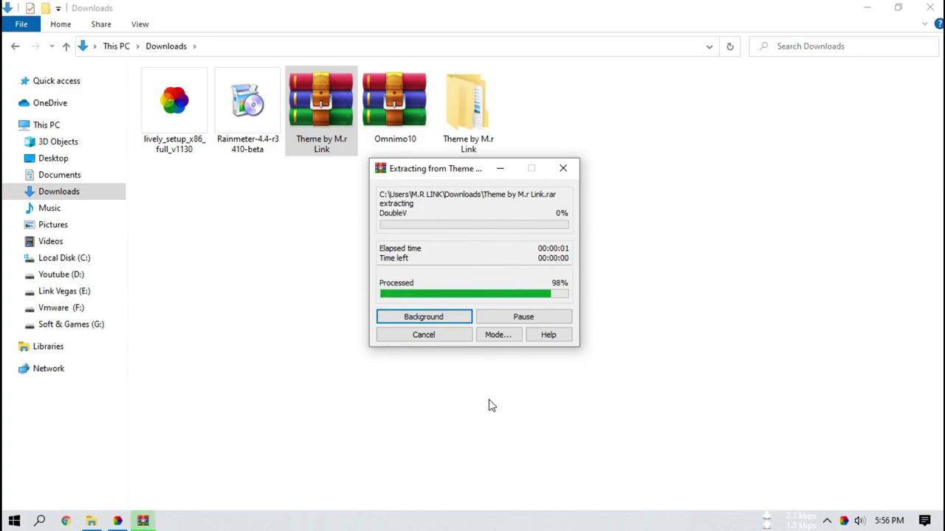
Extract the Omnimo10 archive to the default Omnimo10 folder in Downloads
right_click(407, 115)
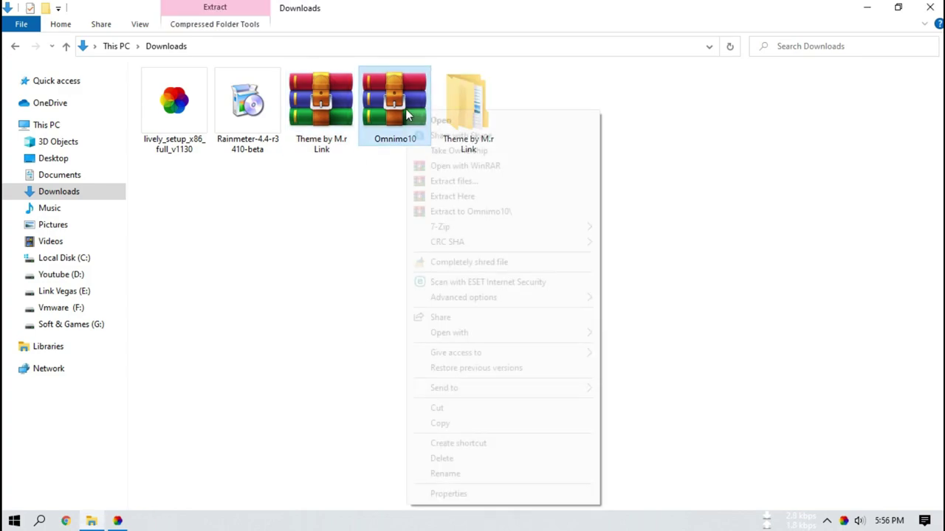
left_click(443, 180)
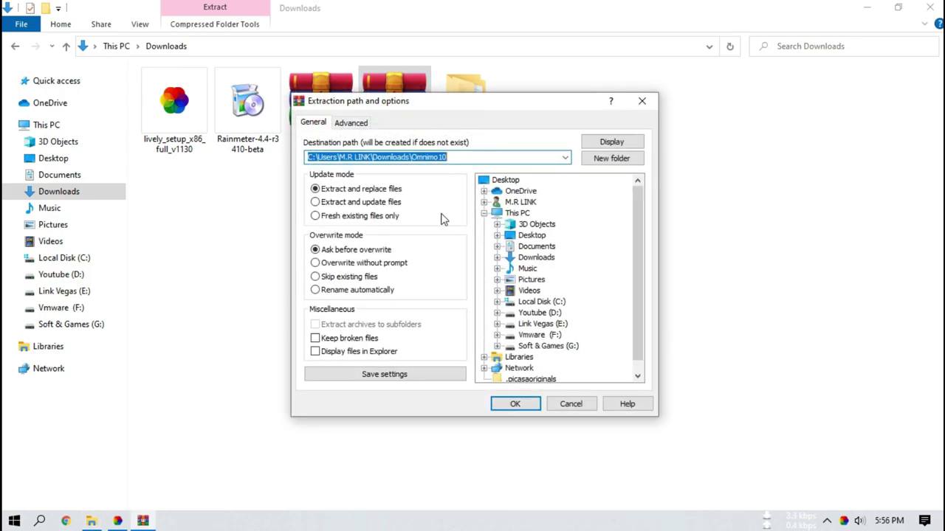
left_click(508, 405)
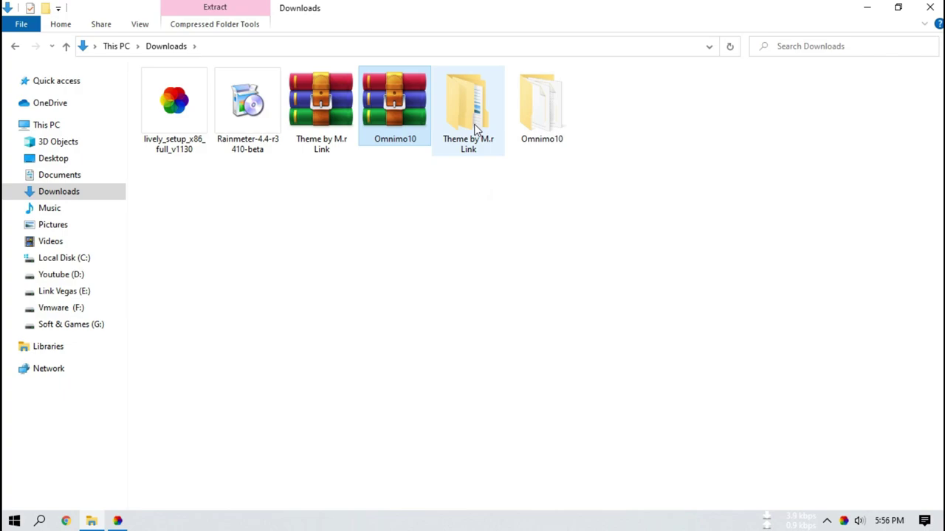
Copy the three wallpaper images 1, 2 and 3 from the innermost folder of the extracted theme
left_click(476, 129)
double_click(476, 129)
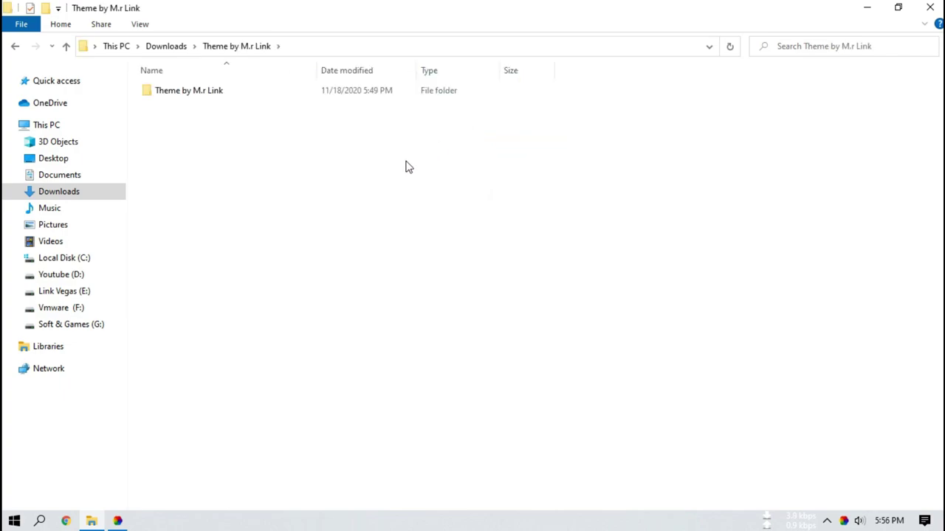
double_click(206, 94)
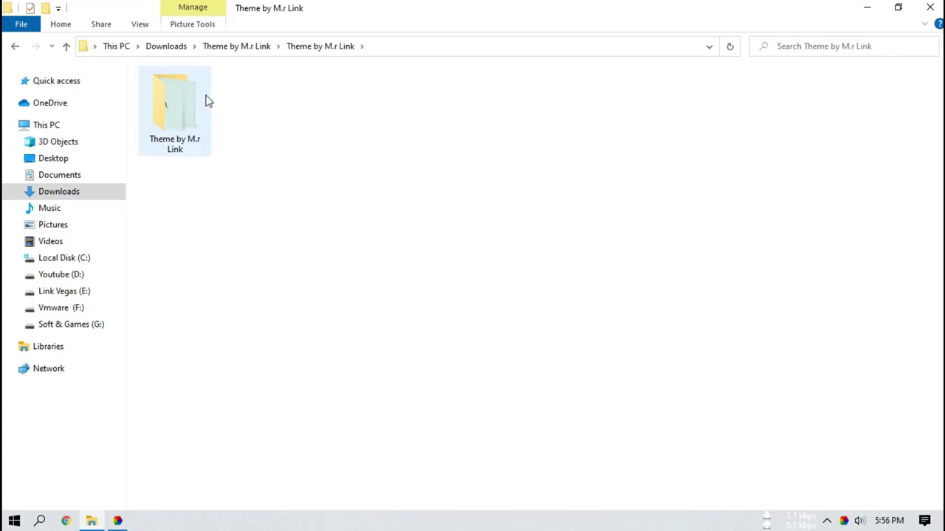
double_click(175, 124)
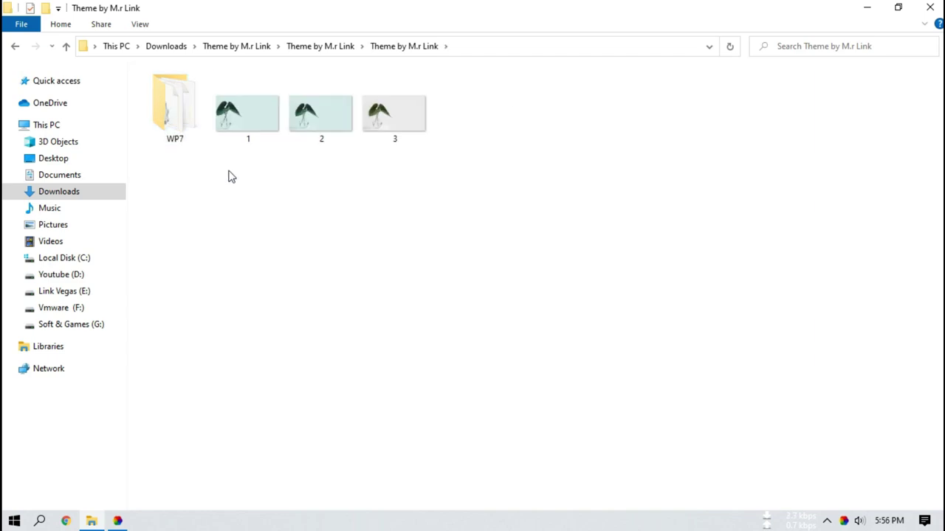
left_click_drag(243, 170, 396, 114)
right_click(395, 114)
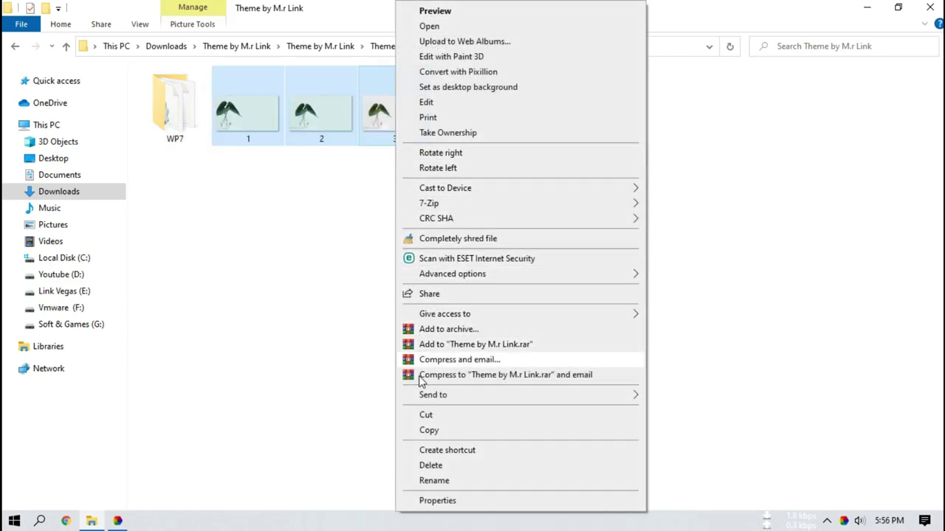
left_click(429, 432)
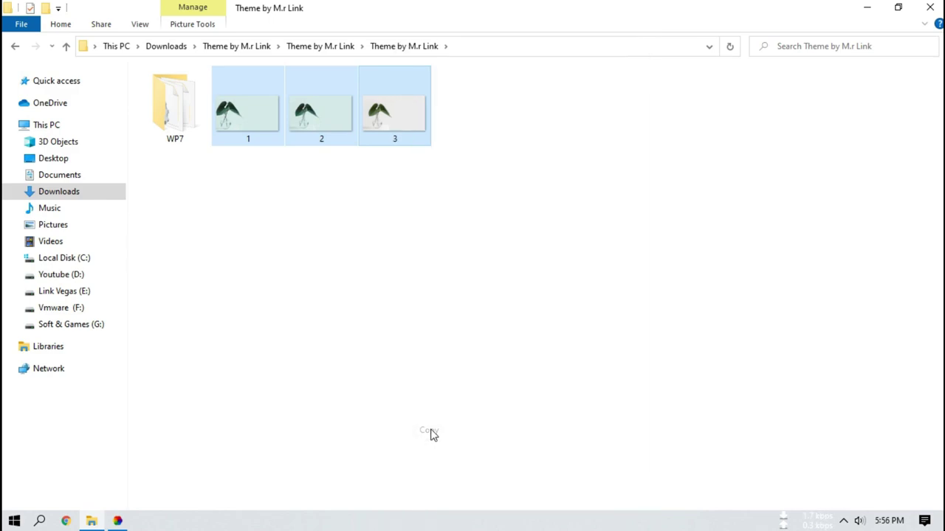
Go back up from the nested theme folders to the Downloads folder
left_click(66, 46)
left_click(66, 47)
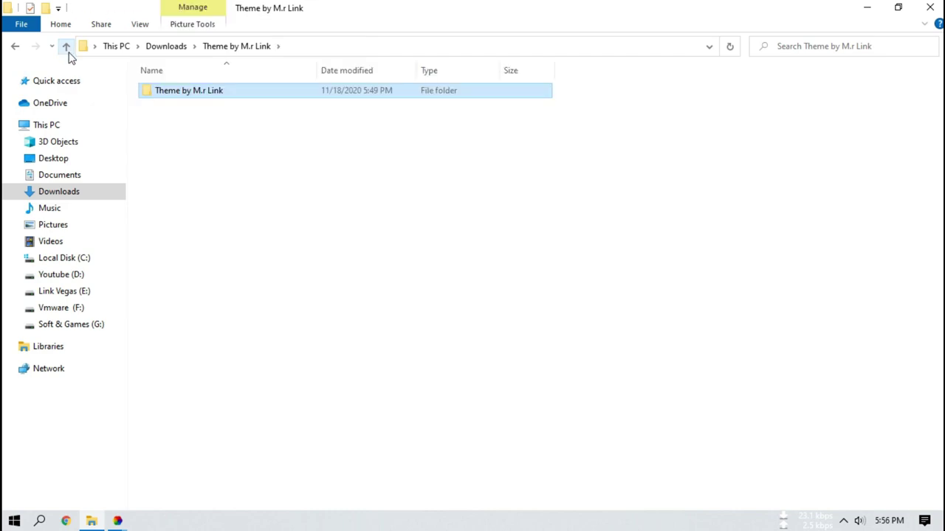
left_click(65, 46)
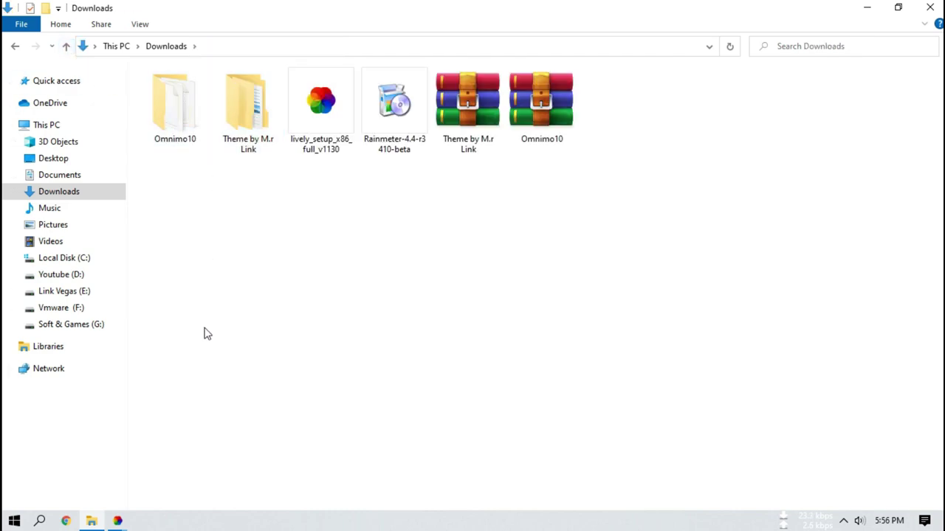
Paste the three copied images into the wallpapers folder inside Lively Wallpaper's Rain v2 file location
left_click(118, 522)
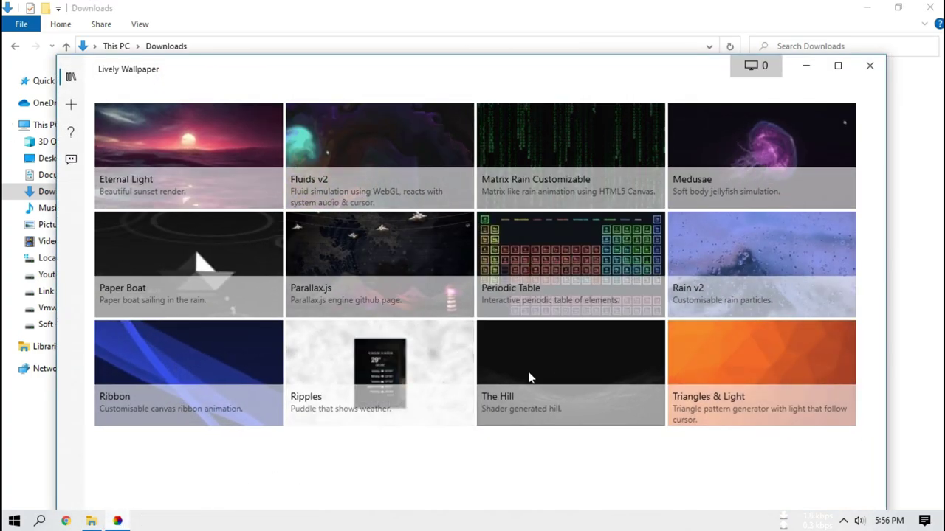
right_click(681, 243)
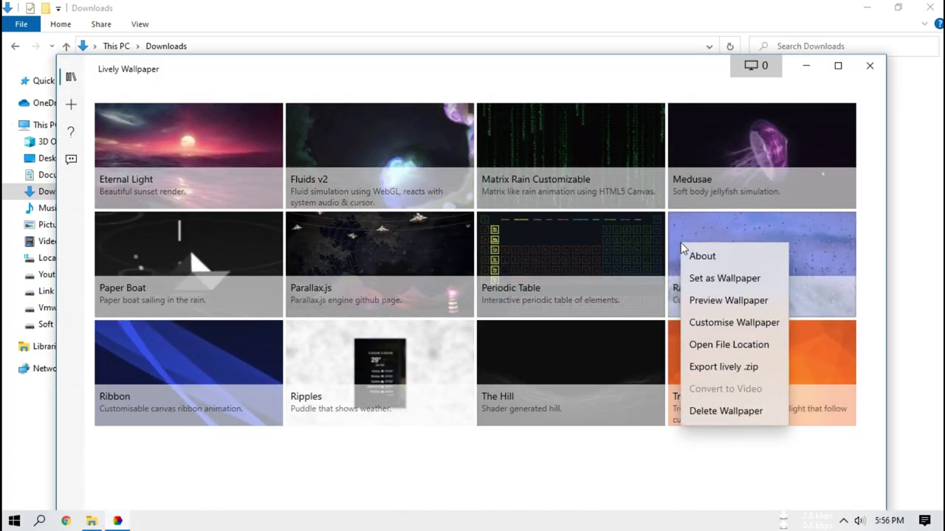
left_click(704, 345)
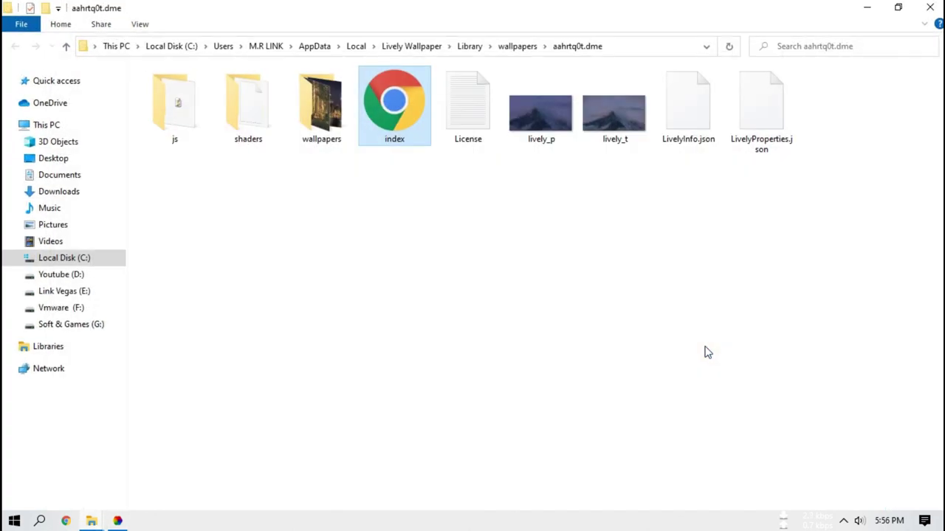
double_click(317, 136)
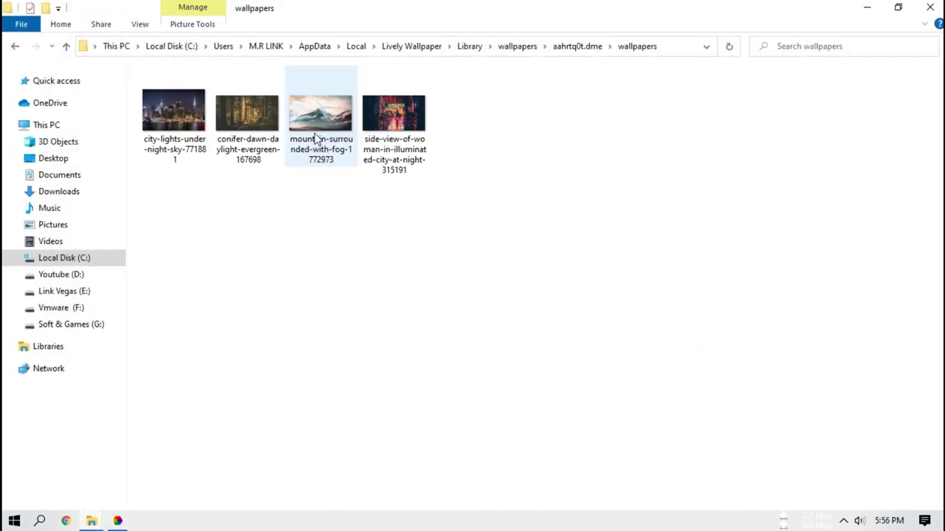
right_click(245, 212)
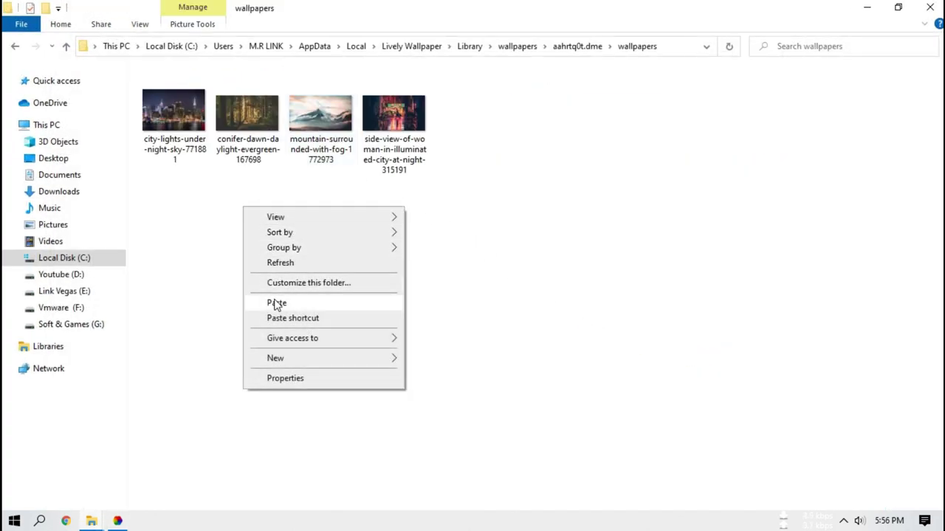
left_click(277, 304)
left_click(233, 193)
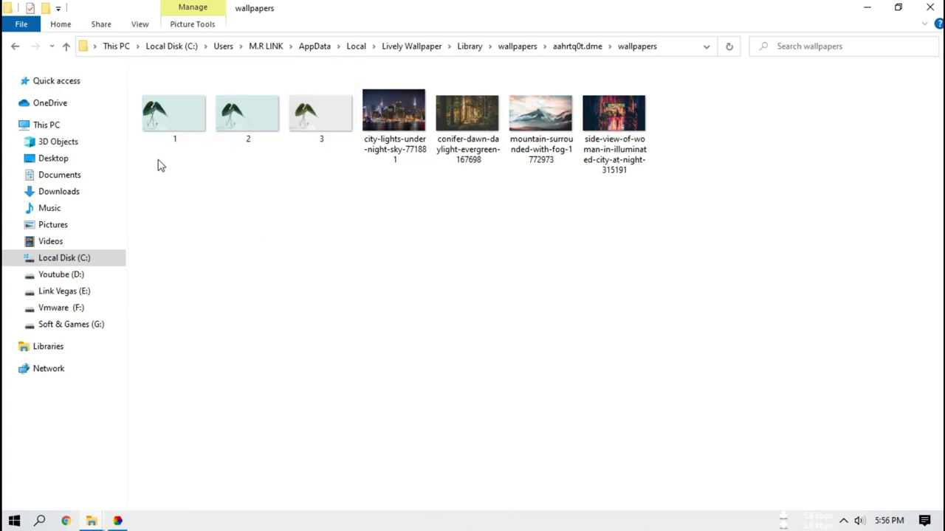
left_click(930, 6)
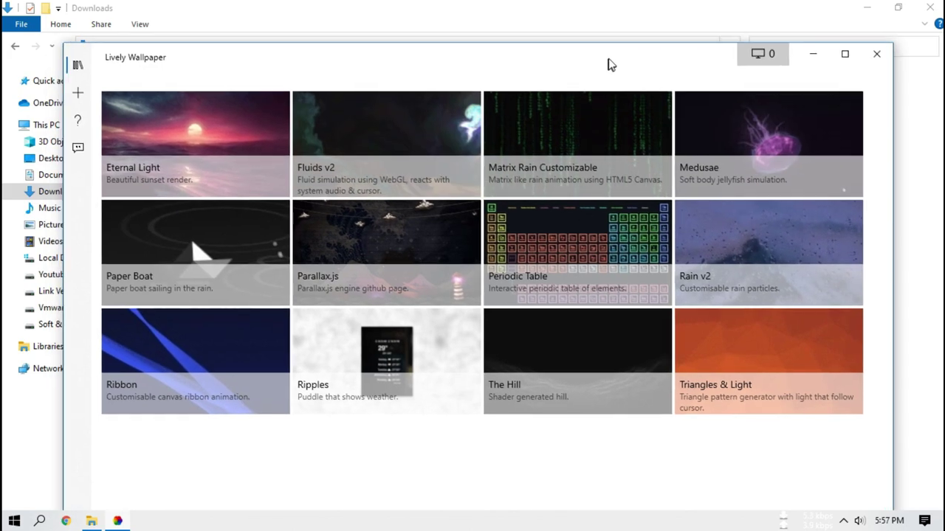
Set Rain v2 as the active desktop wallpaper in the Lively Wallpaper library
left_click_drag(607, 66, 615, 52)
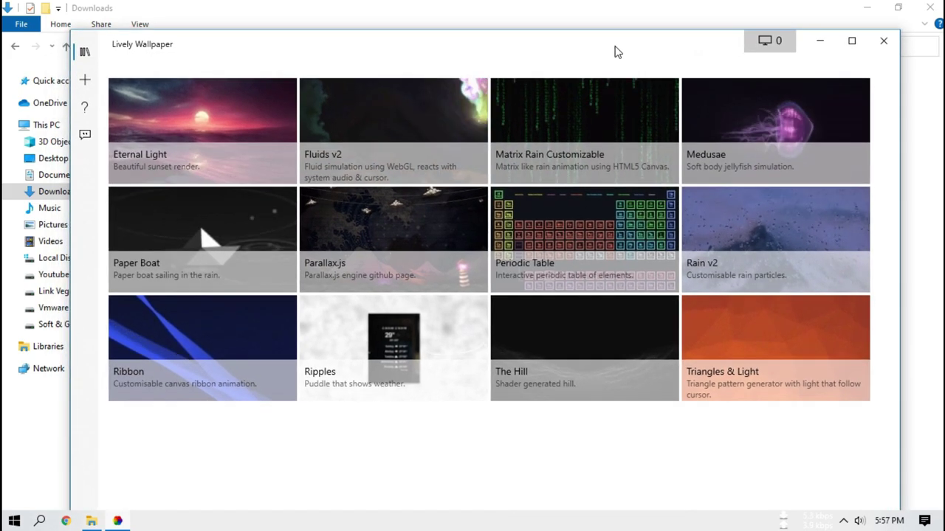
double_click(716, 219)
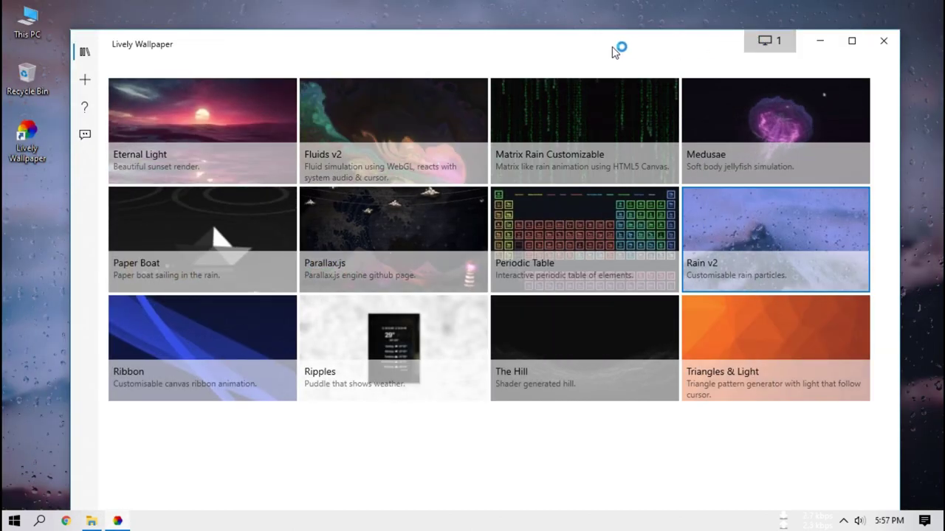
left_click_drag(618, 42, 595, 44)
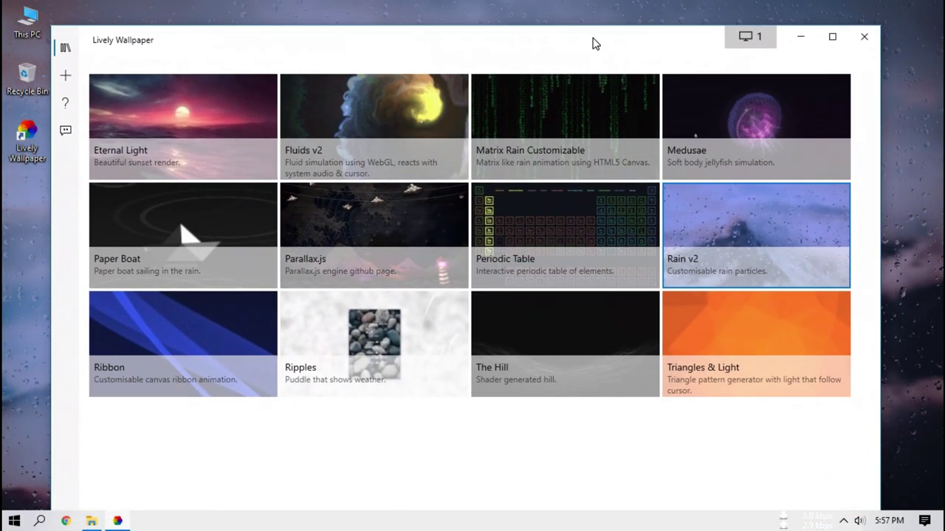
Customise the Rain v2 wallpaper with blur intensity at its minimum and blur quality set to Off
right_click(721, 216)
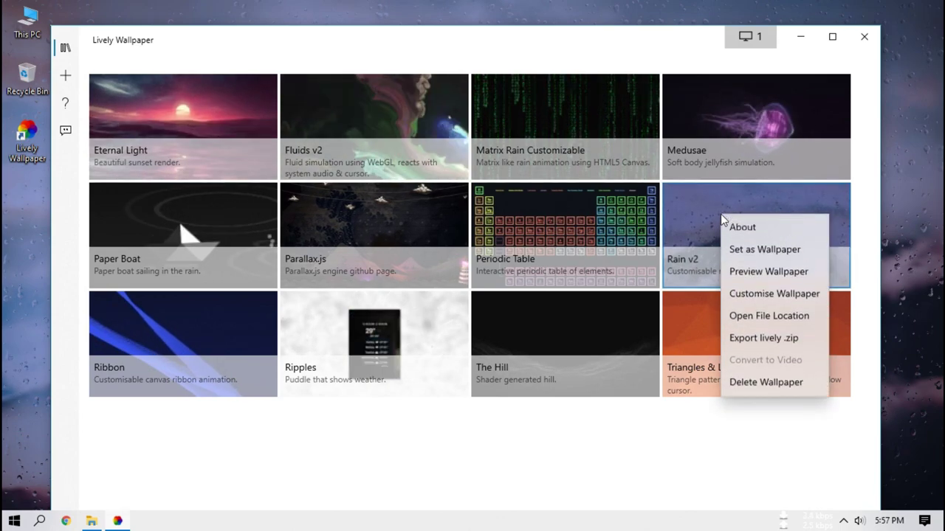
left_click(749, 296)
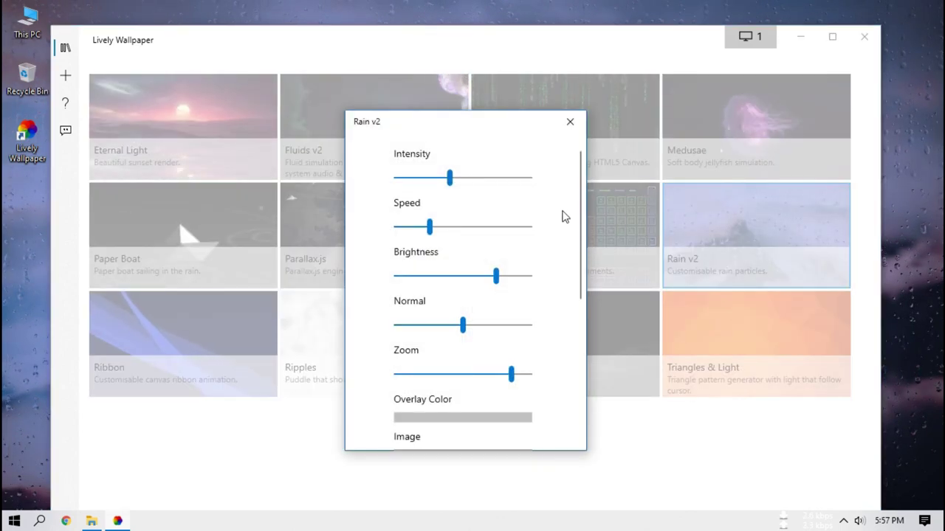
left_click_drag(579, 182, 561, 336)
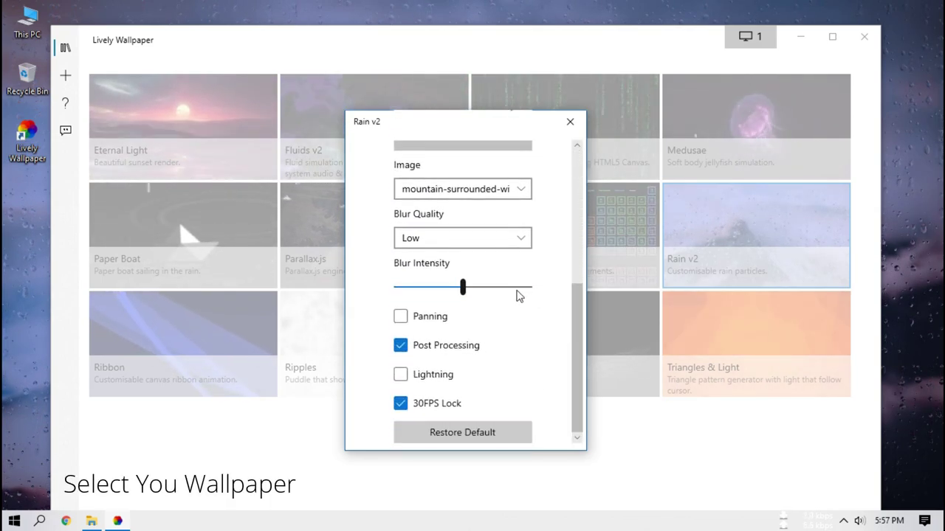
left_click_drag(462, 286, 377, 295)
left_click(445, 237)
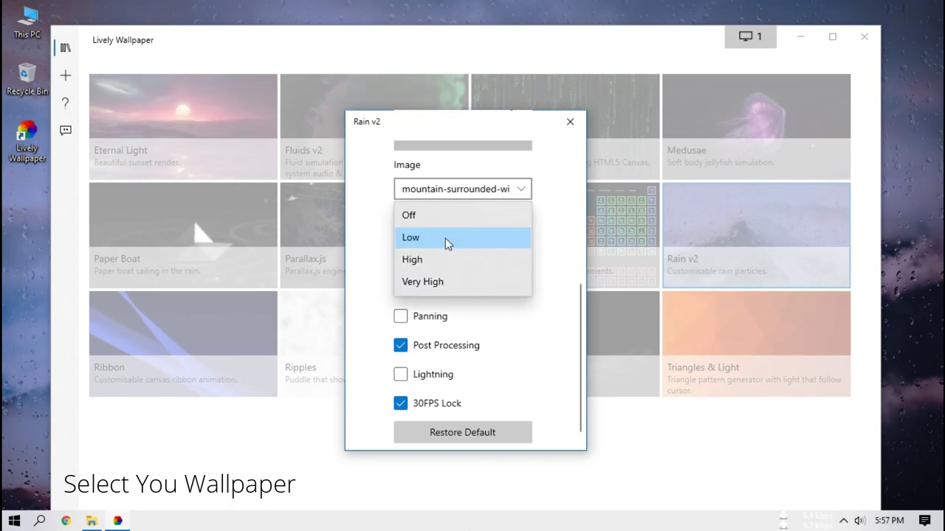
left_click(419, 216)
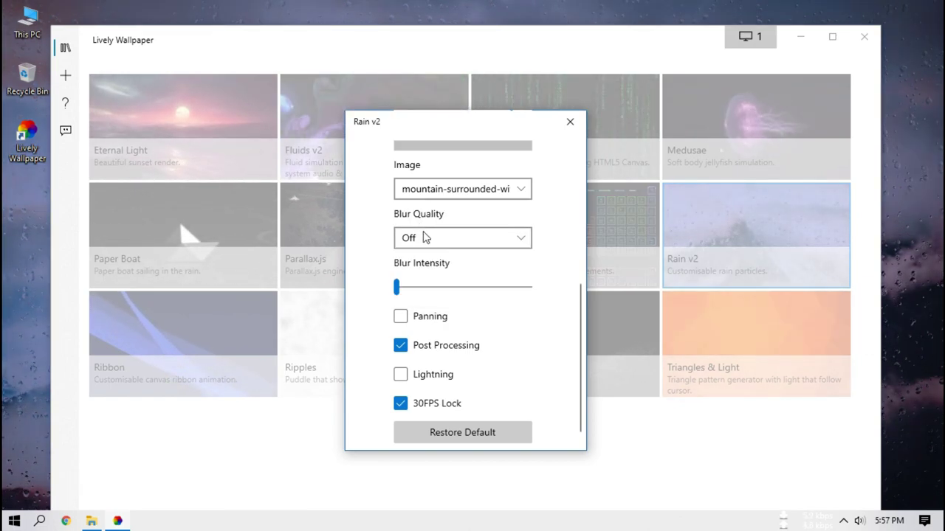
Choose 1.jpg as the background image of the Rain v2 wallpaper
left_click_drag(577, 358, 571, 300)
left_click(481, 313)
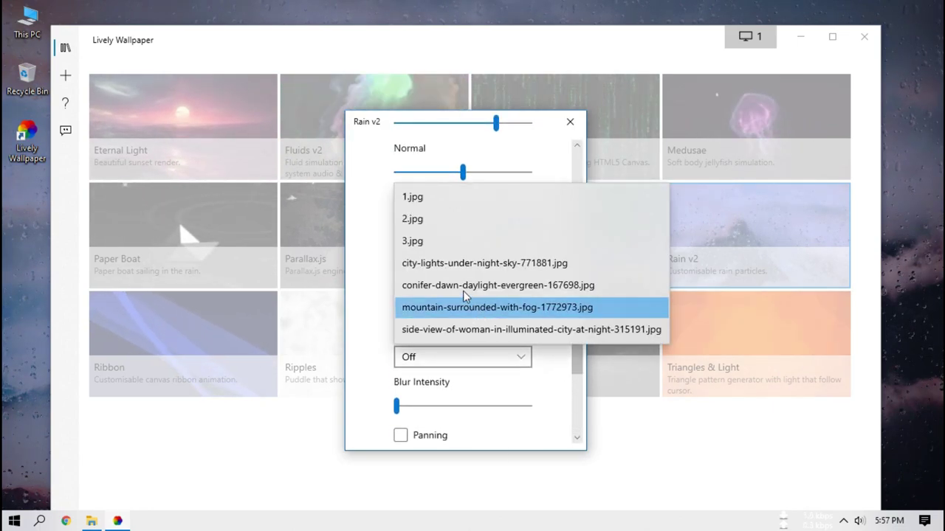
left_click(430, 197)
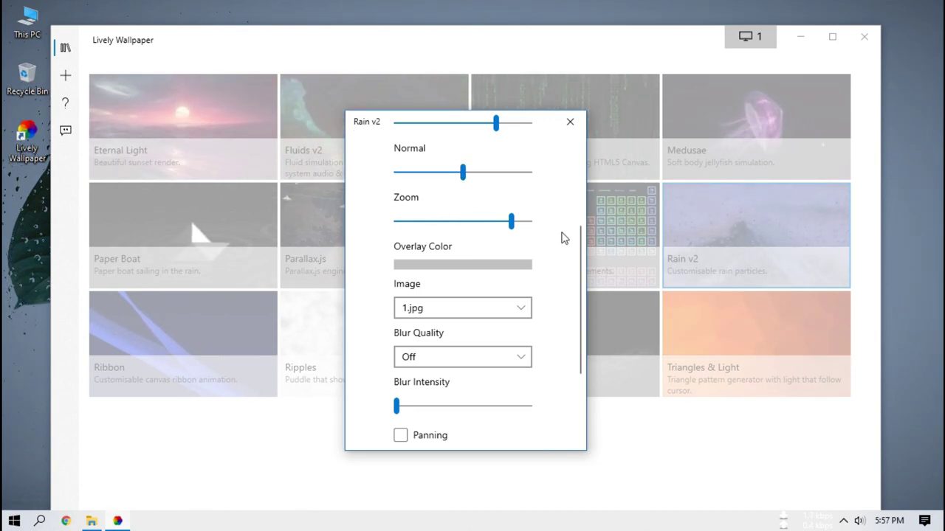
Finish customising Rain v2 with brightness at maximum and intensity at about a quarter, and close Lively Wallpaper
left_click_drag(579, 267, 575, 182)
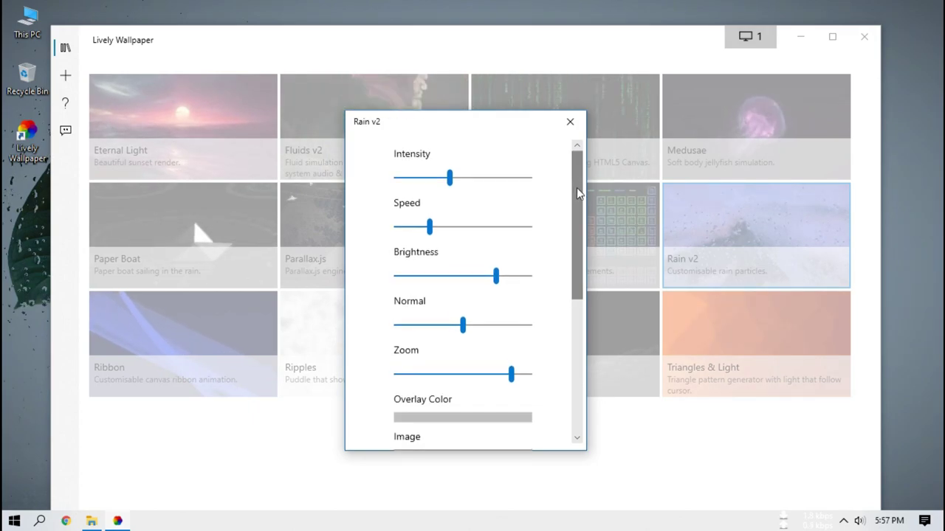
left_click_drag(496, 274, 564, 276)
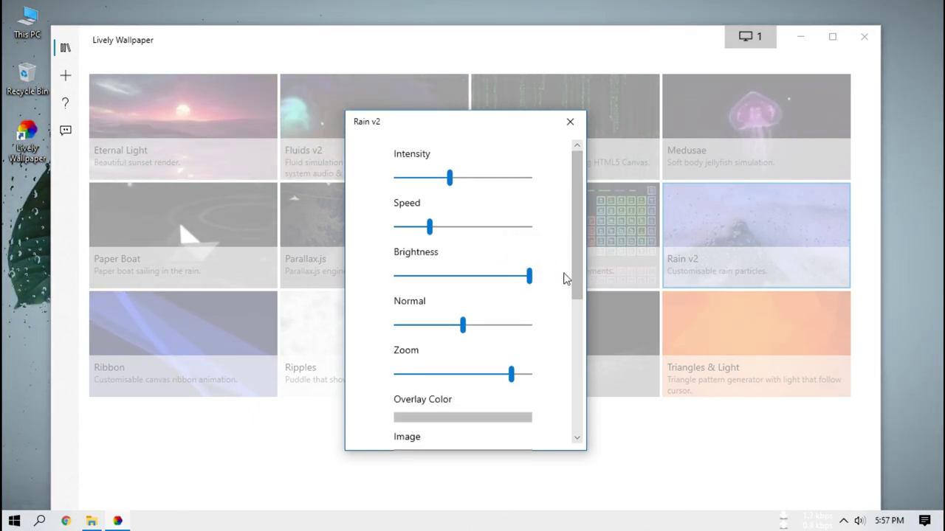
left_click_drag(450, 178, 431, 184)
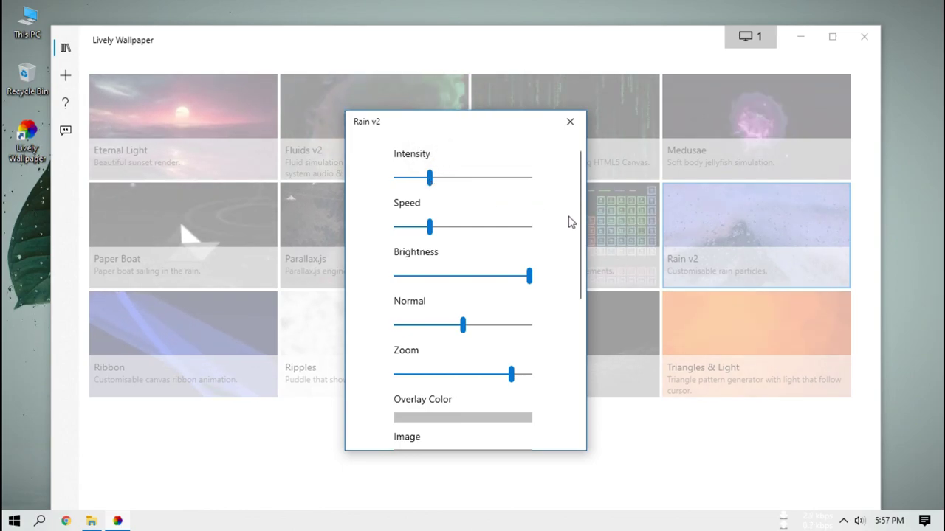
left_click(570, 123)
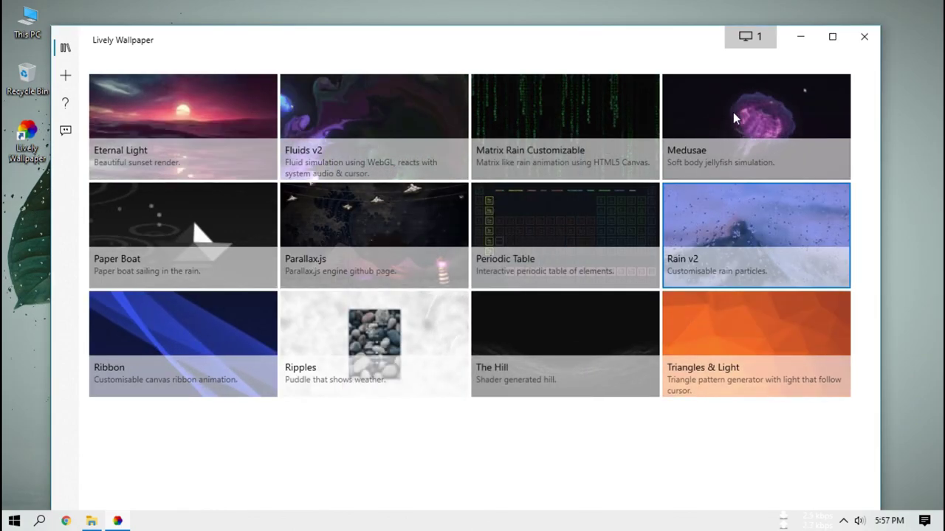
left_click(862, 38)
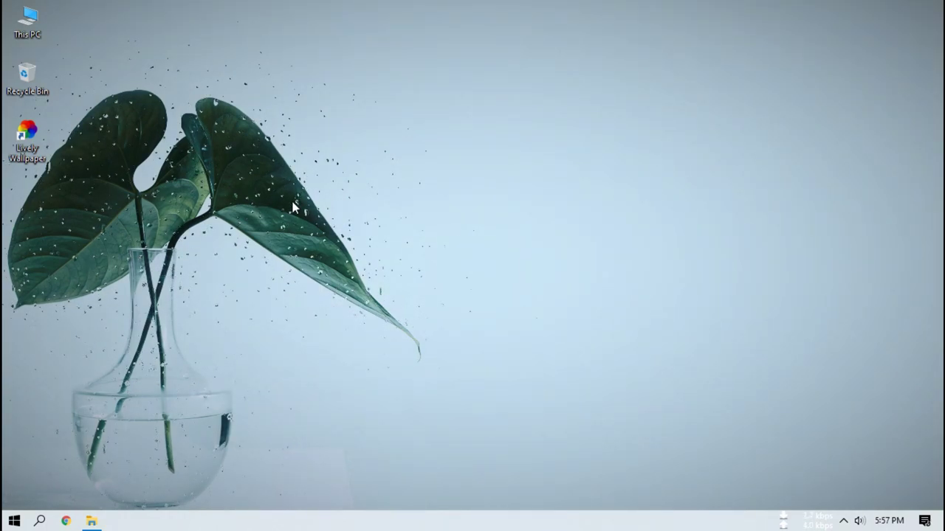
Install Rainmeter in English from the Rainmeter-4.4-r3410-beta setup in Downloads and run it on completion
left_click(92, 521)
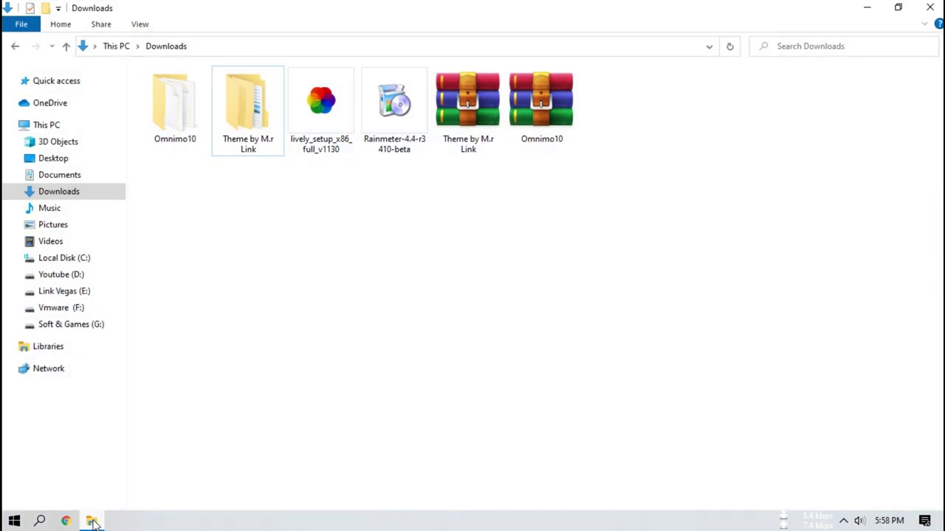
double_click(406, 126)
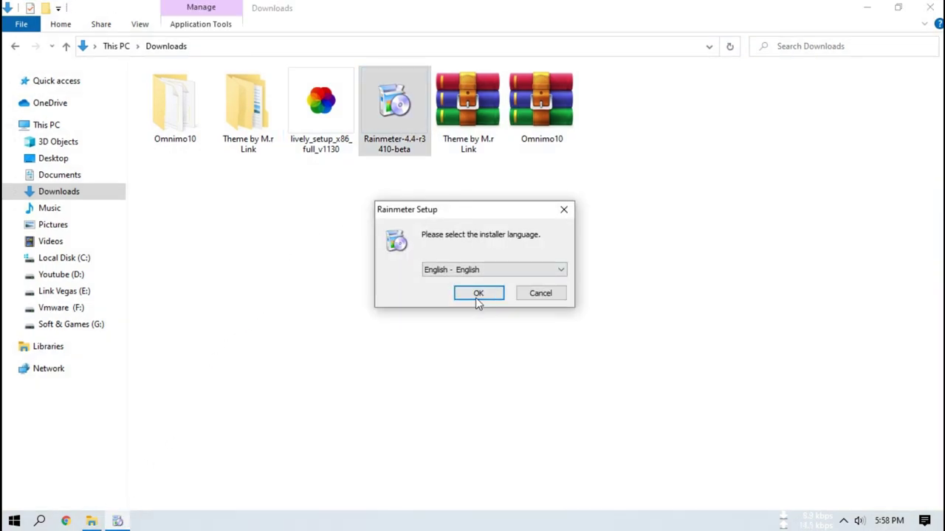
left_click(476, 298)
left_click(546, 374)
left_click(544, 375)
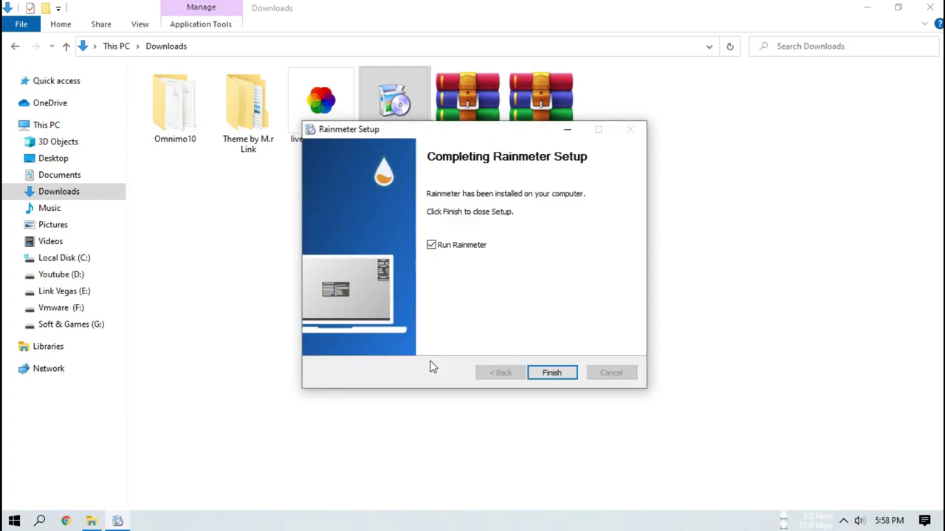
left_click(546, 376)
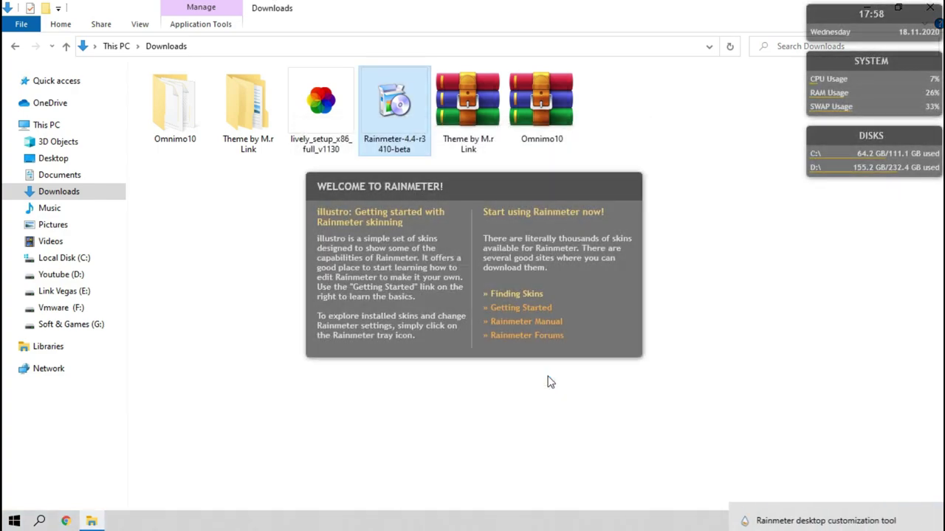
Unload the default illustro Welcome, Disks, System and Clock skins from the desktop
right_click(616, 326)
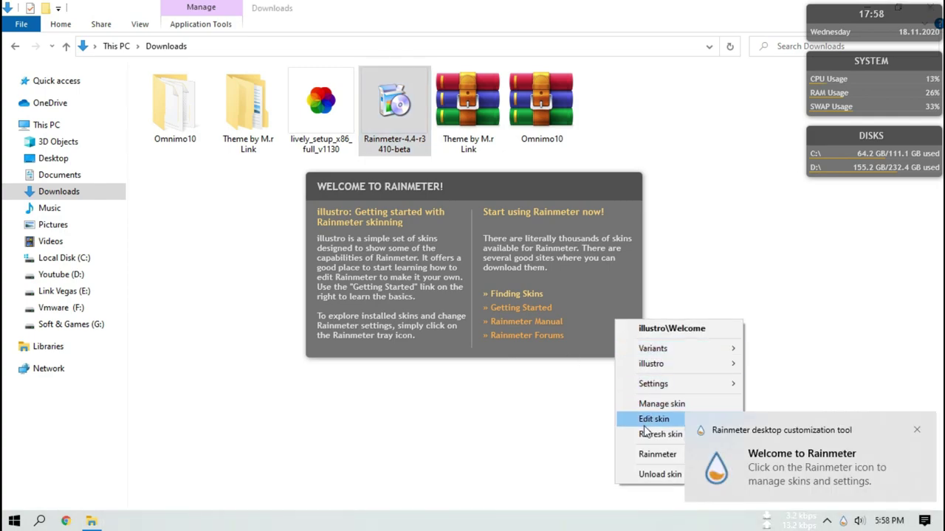
left_click(648, 472)
left_click(867, 7)
right_click(836, 158)
left_click(873, 312)
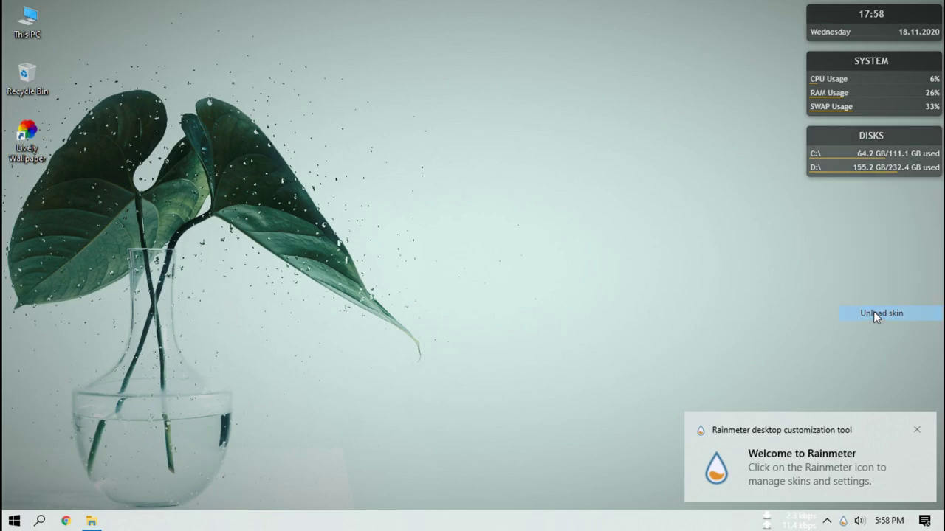
right_click(847, 93)
left_click(874, 246)
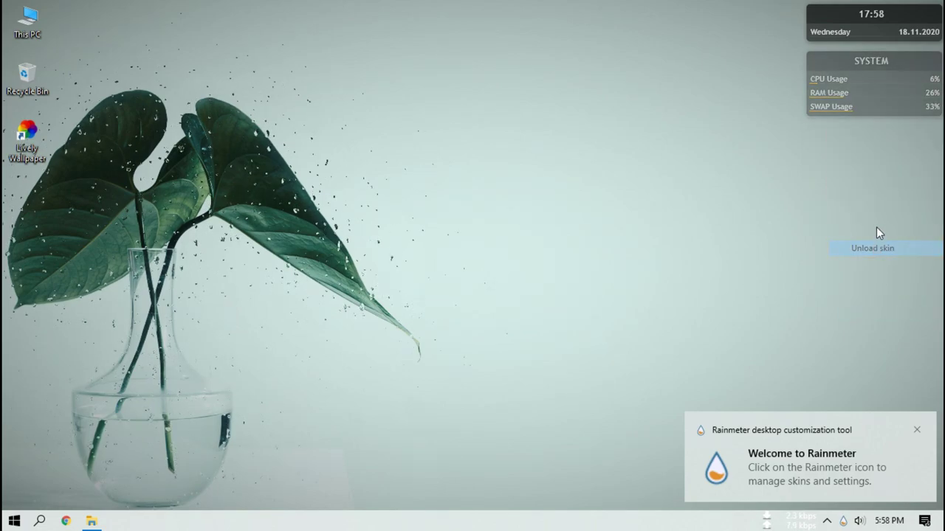
right_click(860, 42)
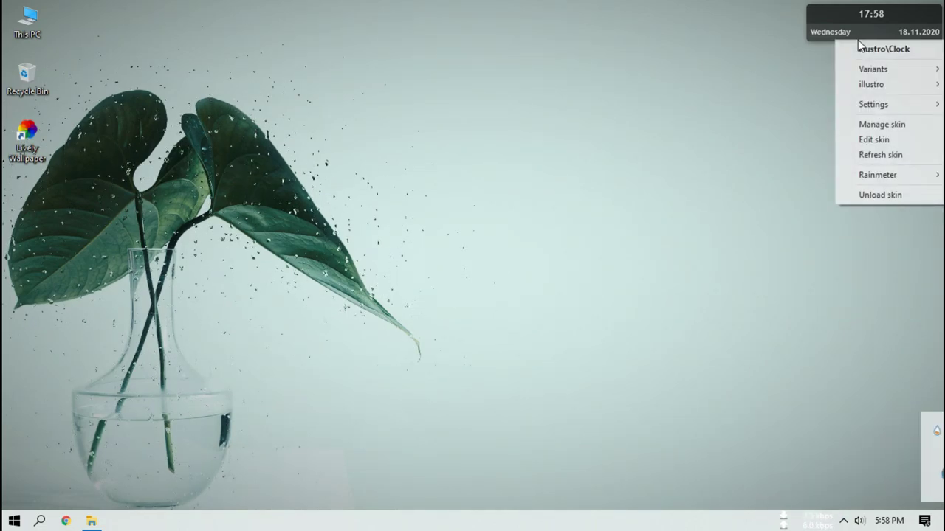
left_click(867, 197)
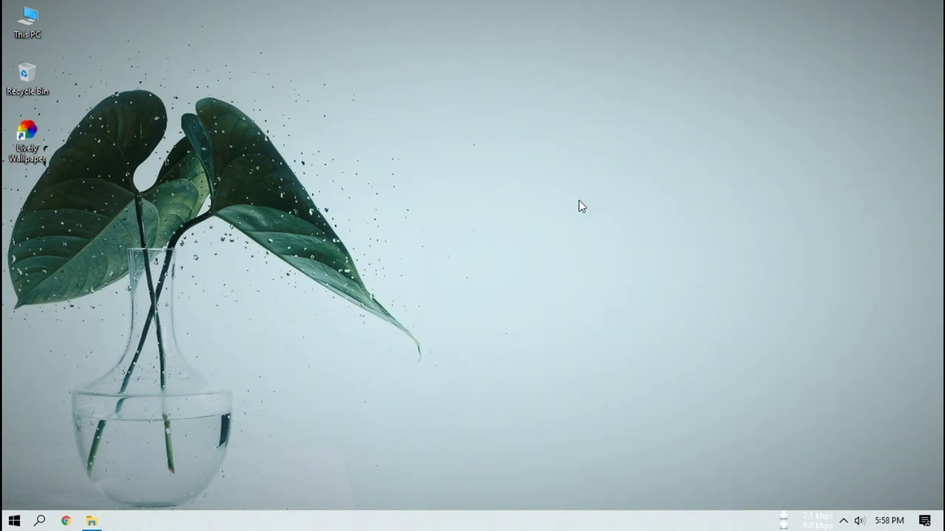
Install the Omnimo skin package from the extracted Omnimo10 folder with all components and the included layout applied
left_click(92, 522)
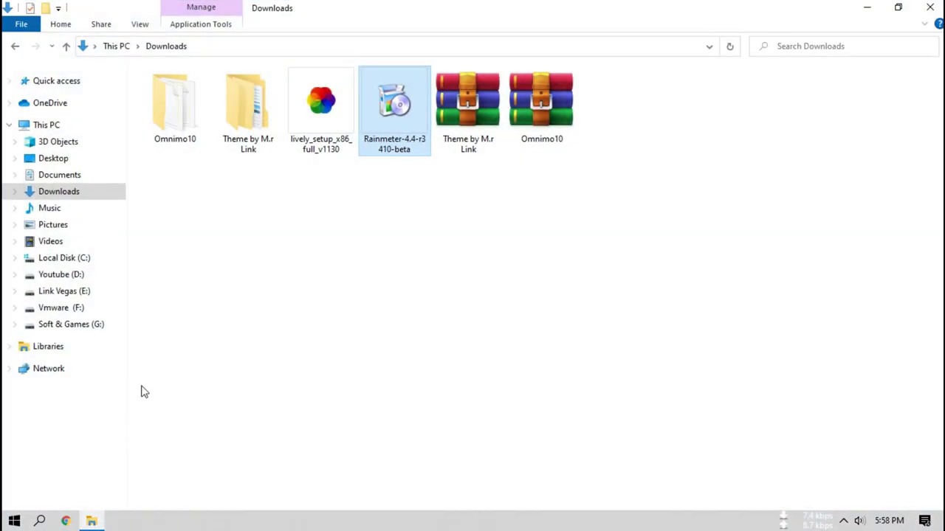
double_click(174, 122)
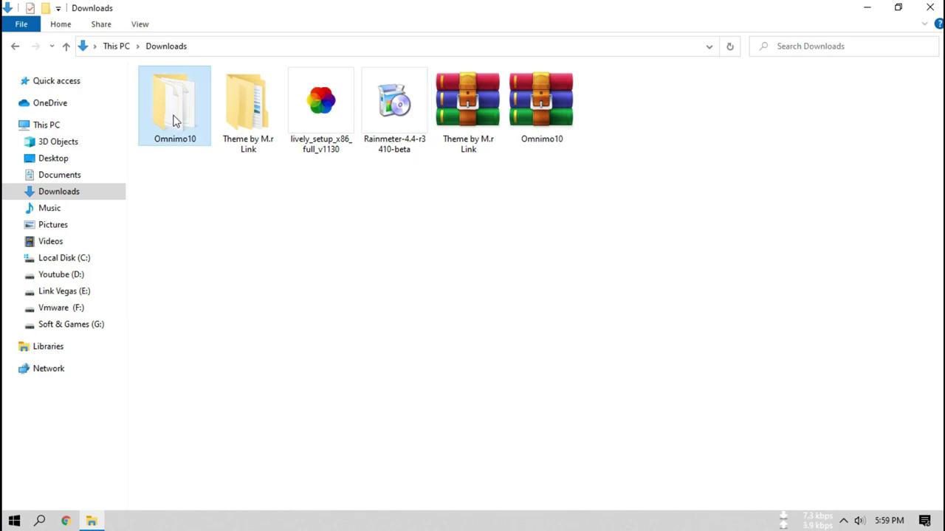
left_click(167, 137)
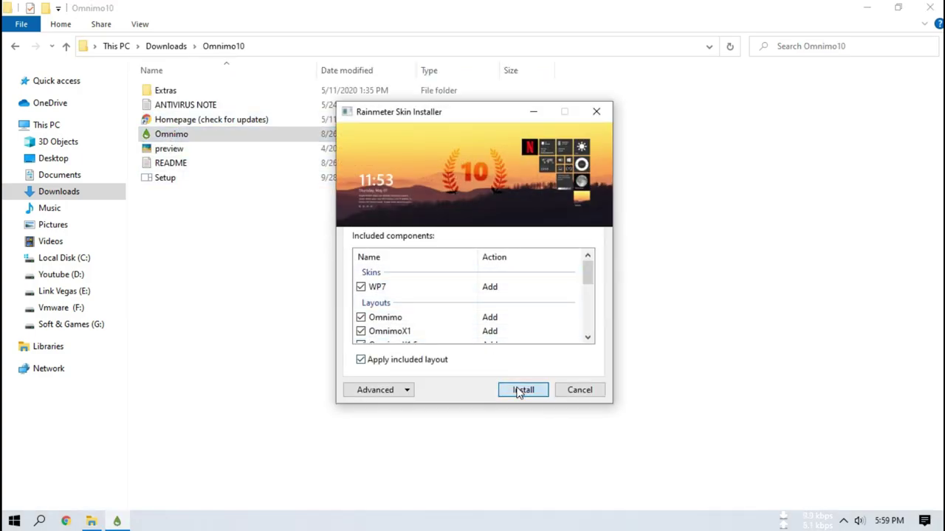
left_click(521, 391)
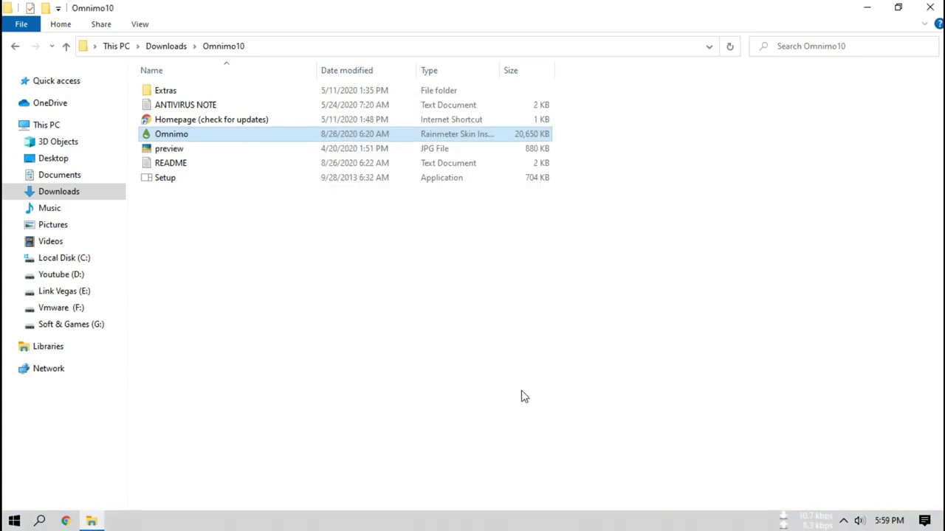
Minimize the Omnimo10 folder window and complete Omnimo's first-run setup with English as the language
left_click(872, 12)
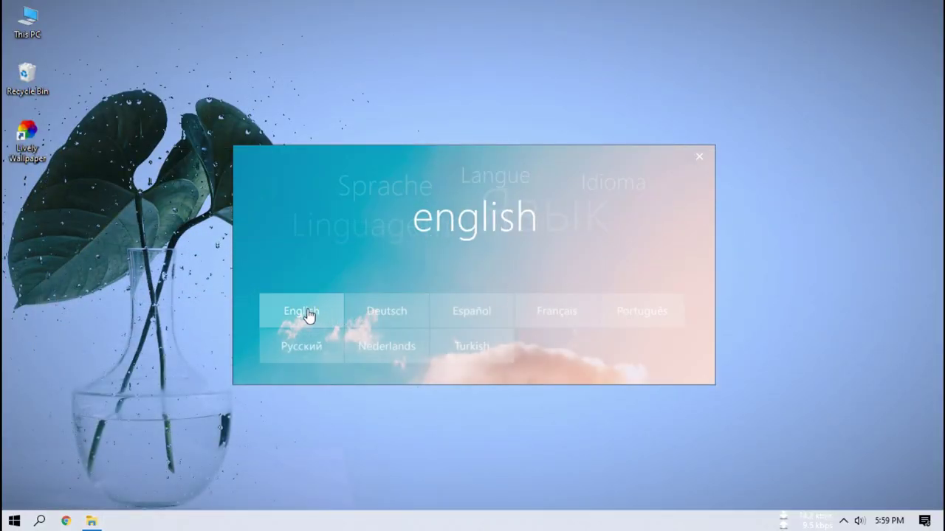
left_click(309, 316)
left_click(521, 351)
left_click(683, 338)
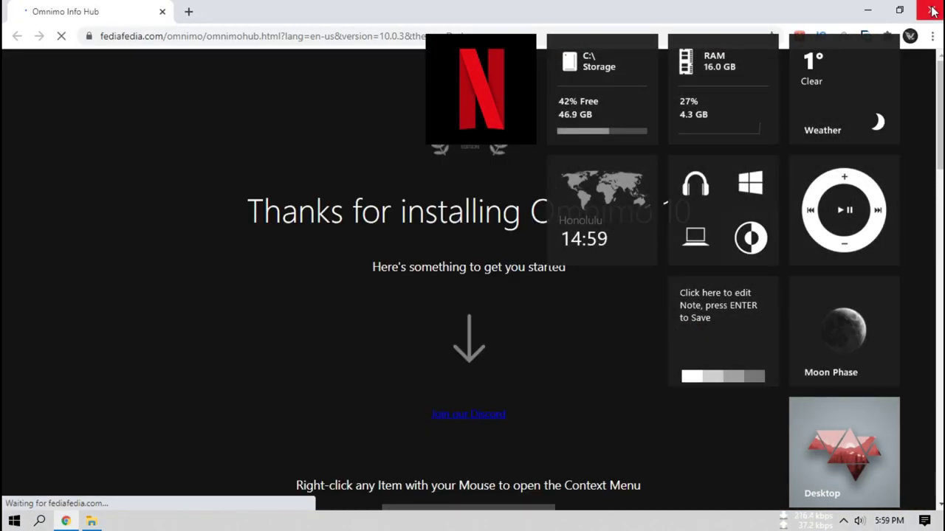
Close the Omnimo Info Hub browser page, the welcome window and the antivirus notice
left_click(932, 11)
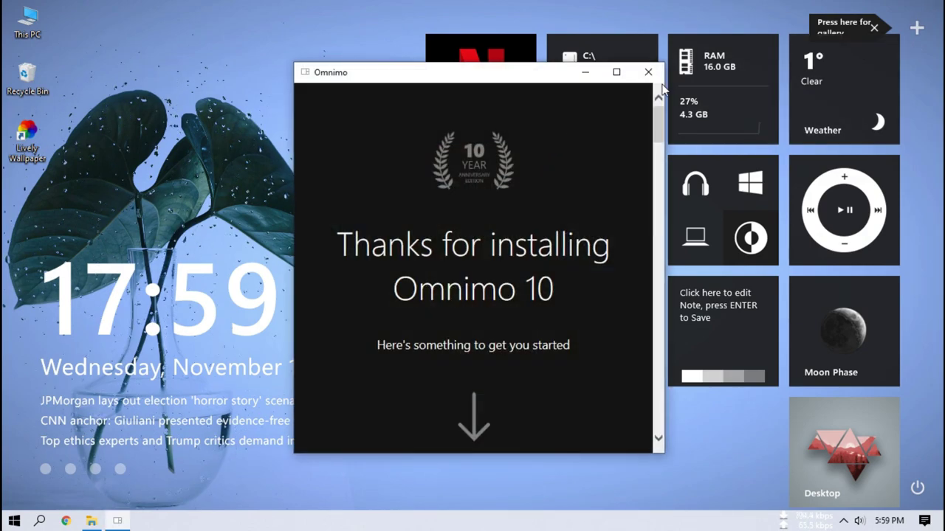
left_click(651, 72)
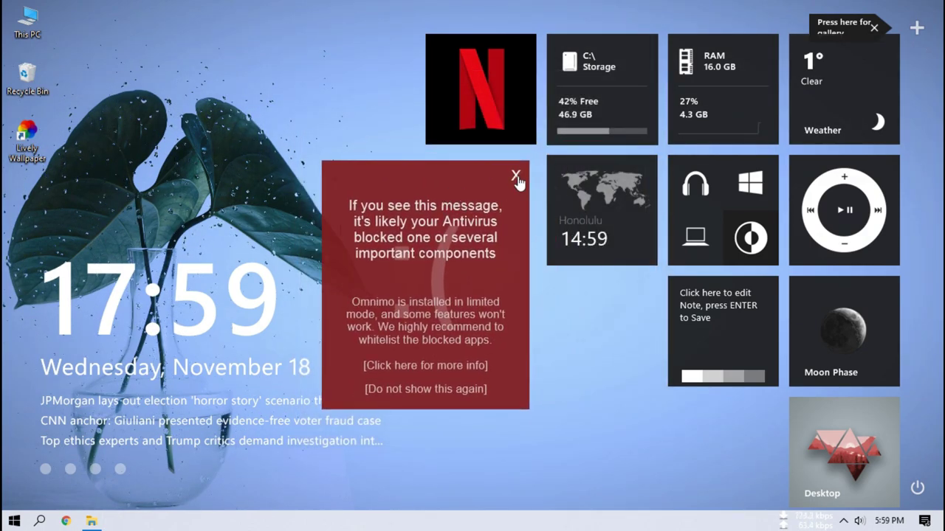
left_click(516, 176)
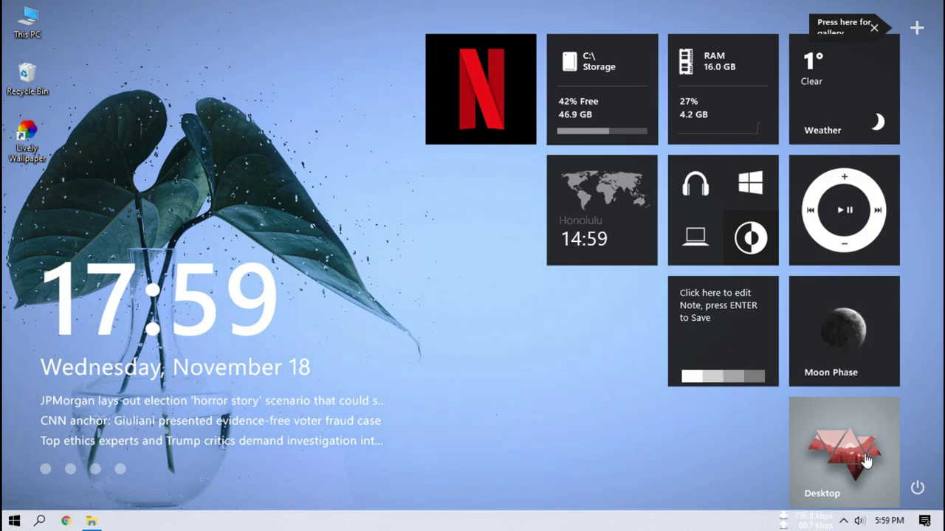
Exit Rainmeter completely so that its skins are unloaded from the desktop
left_click(844, 521)
right_click(882, 442)
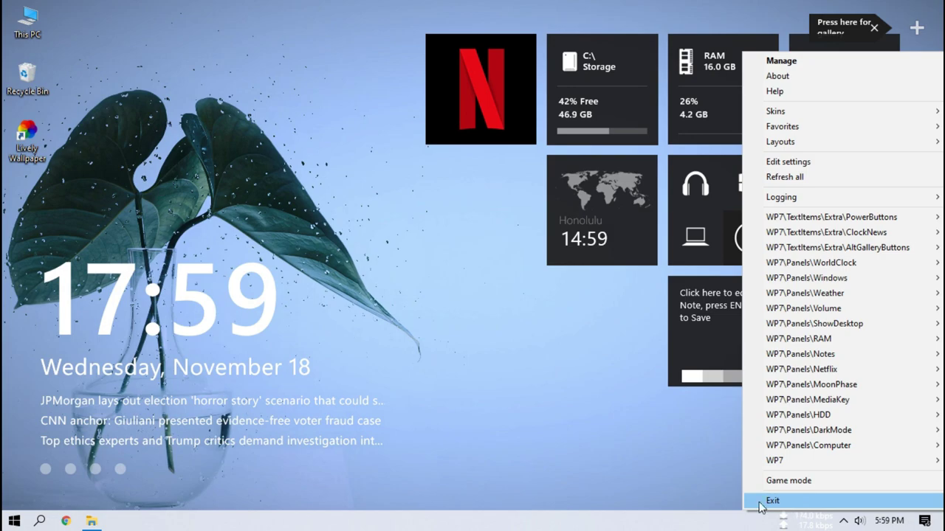
left_click(784, 505)
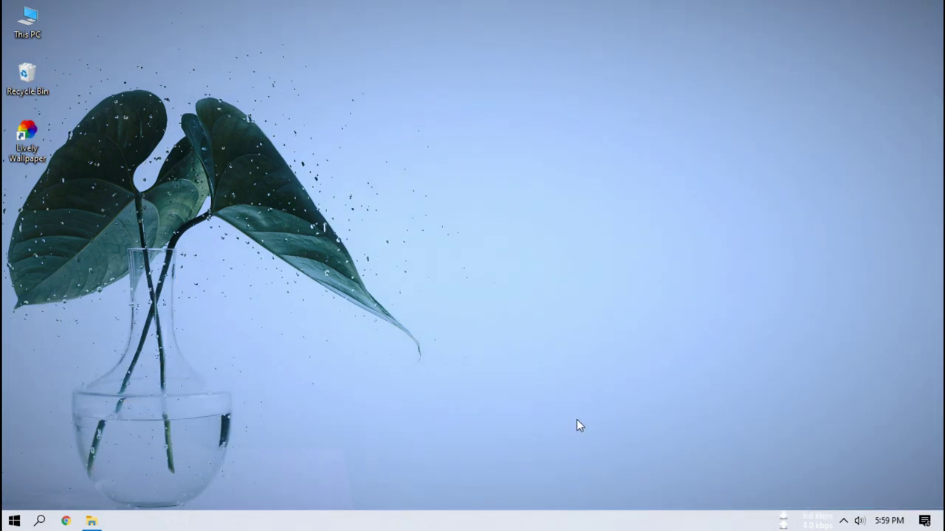
Copy the WP7 folder from the innermost folder of the extracted theme in Downloads
left_click(92, 521)
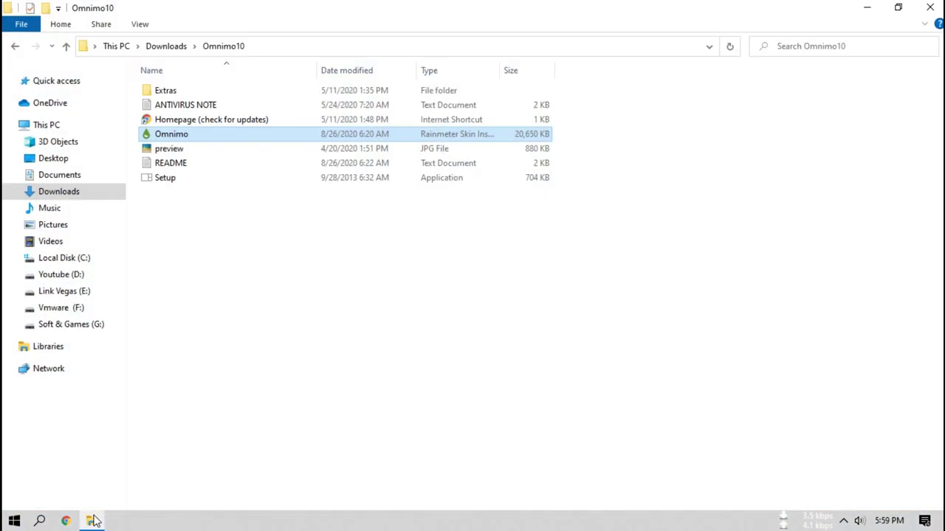
left_click(64, 46)
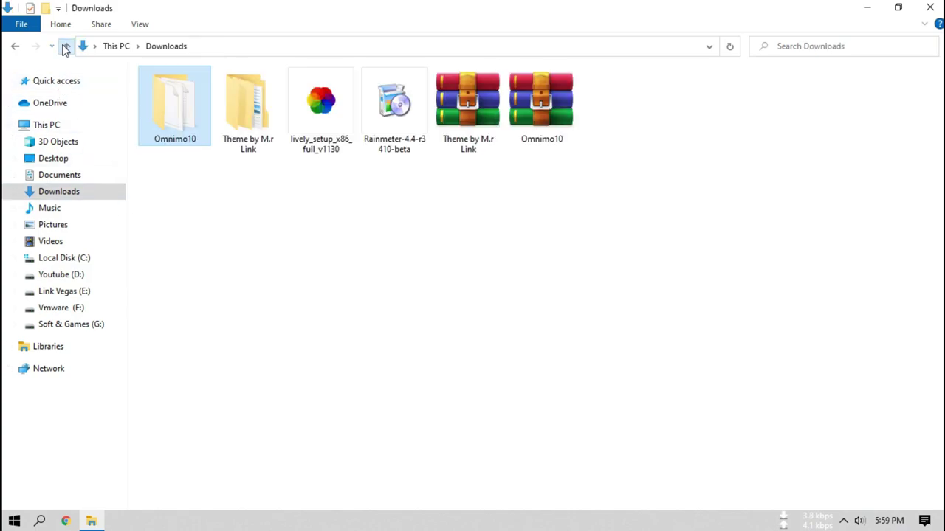
double_click(244, 119)
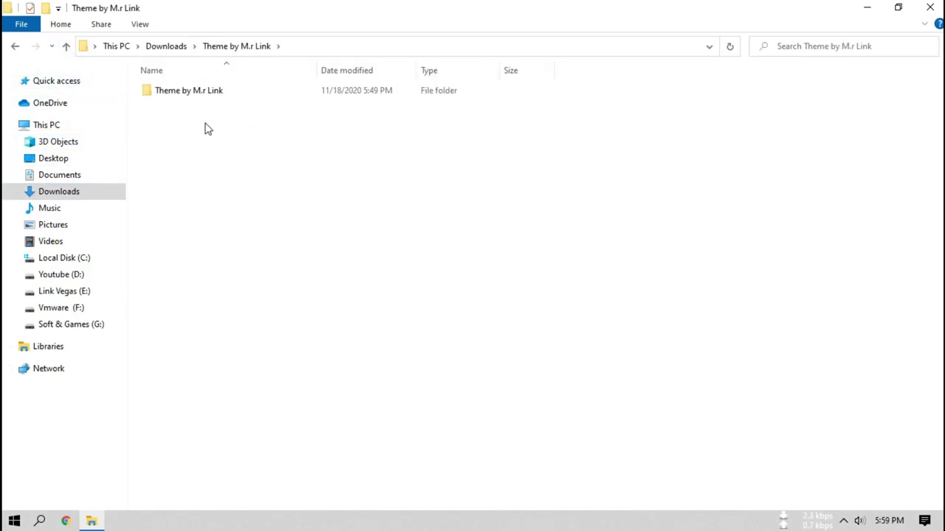
double_click(176, 95)
double_click(176, 98)
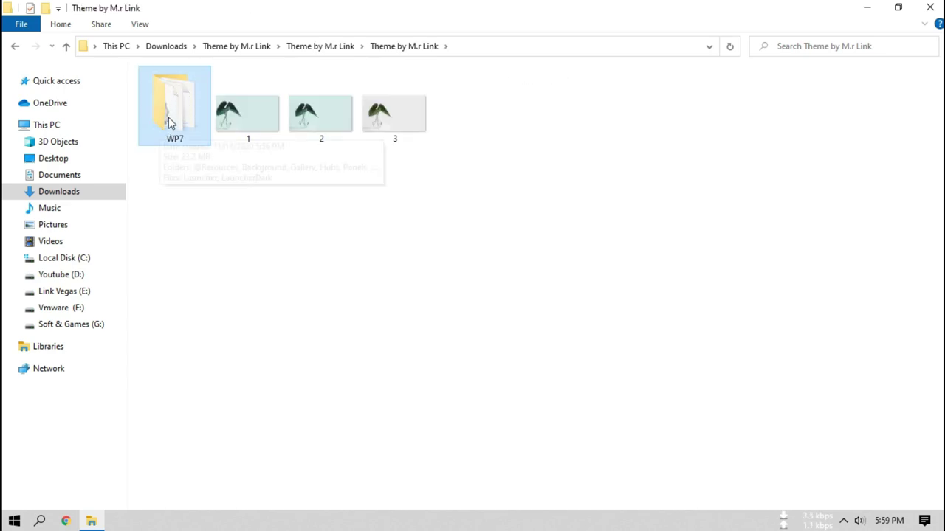
right_click(168, 101)
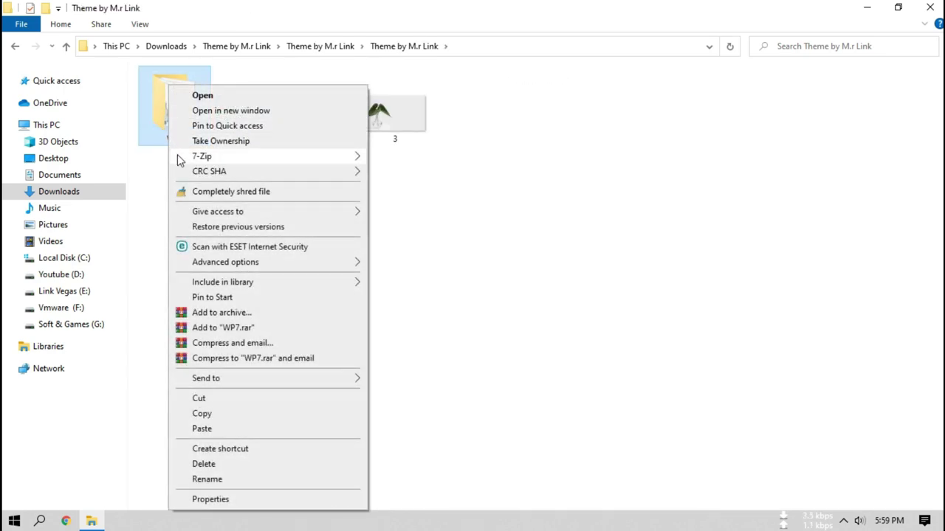
left_click(202, 414)
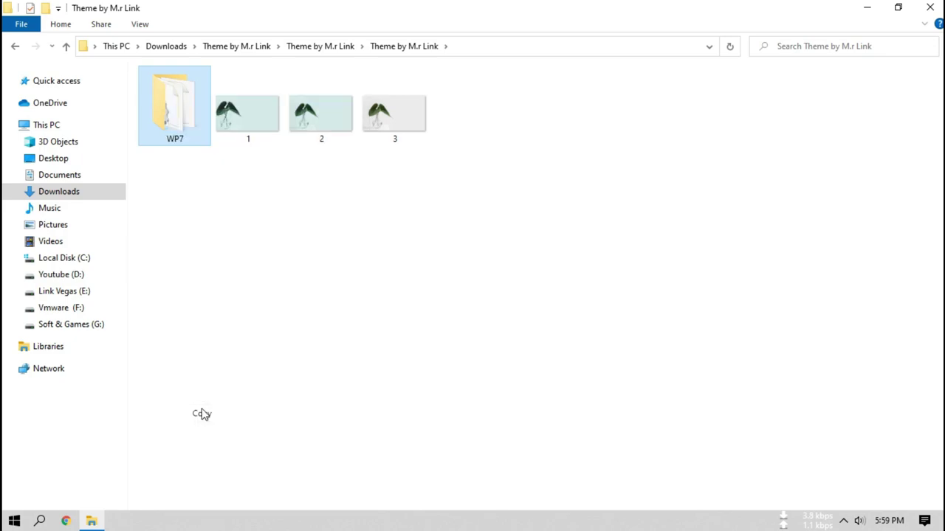
Paste the WP7 folder into Documents > Rainmeter > Skins, replacing the files in the destination, and close the folder window
left_click(60, 175)
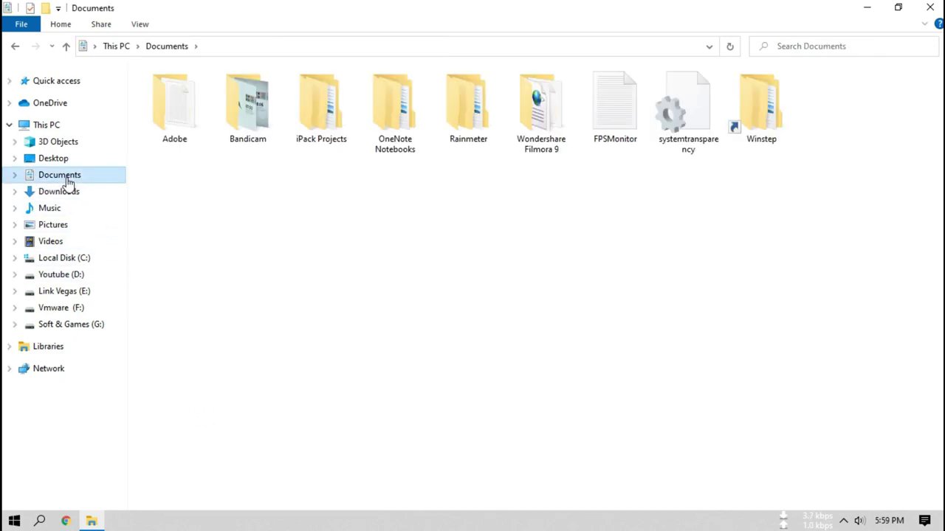
double_click(467, 138)
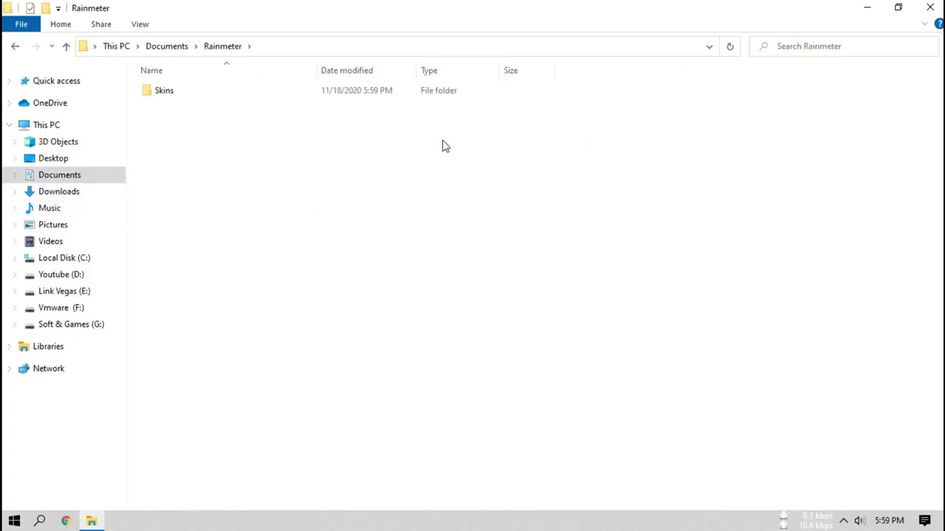
double_click(168, 92)
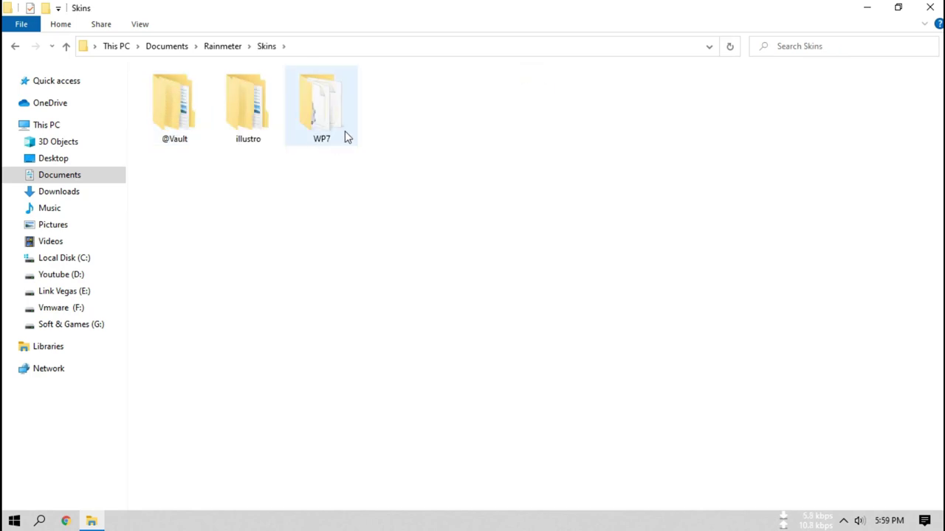
right_click(431, 97)
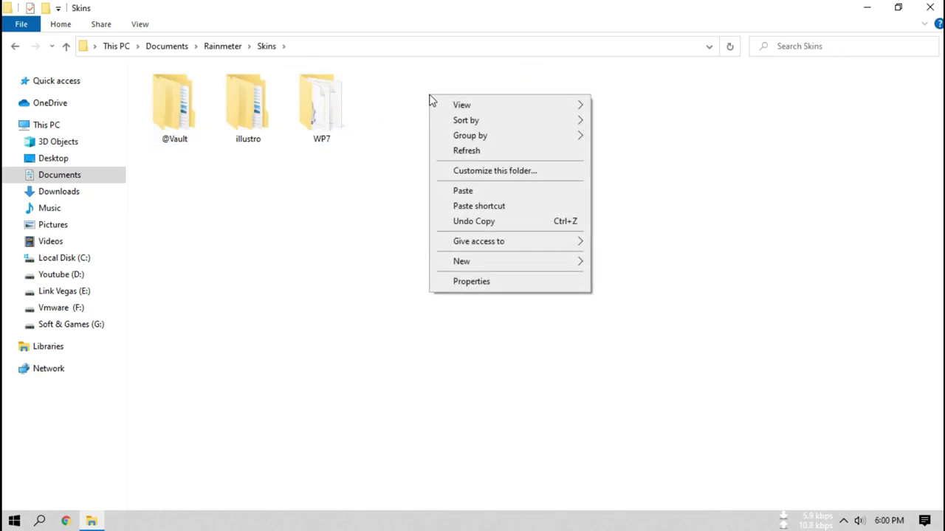
left_click(465, 191)
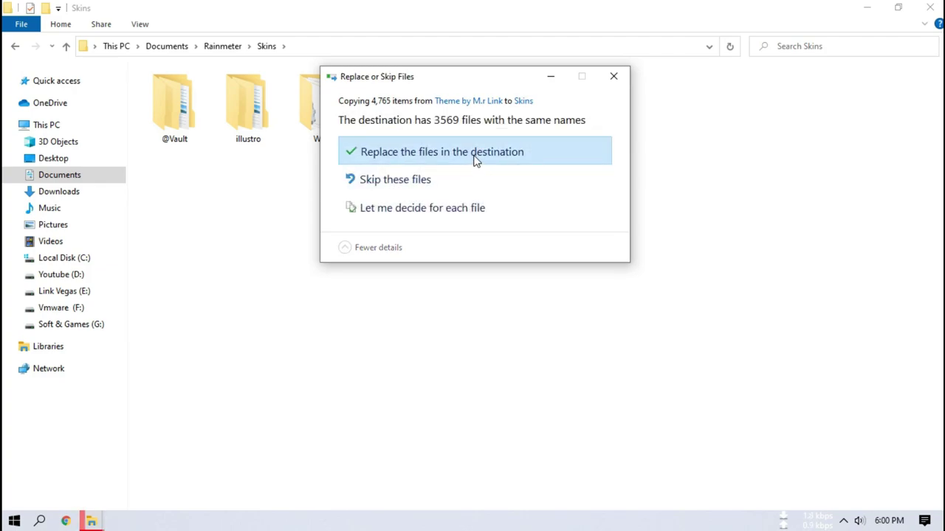
left_click(477, 158)
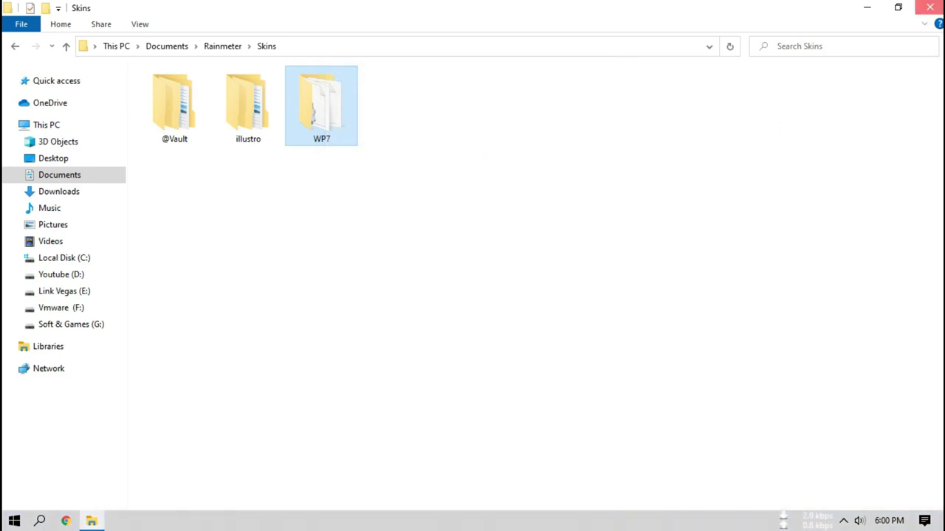
left_click(929, 7)
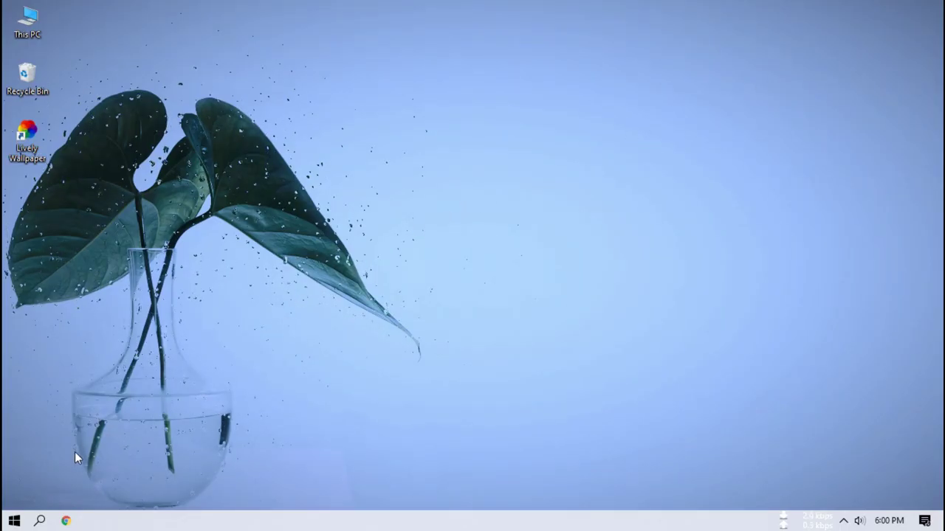
Search Windows for "rain", start Rainmeter again and close the Omnimo welcome window
left_click(40, 521)
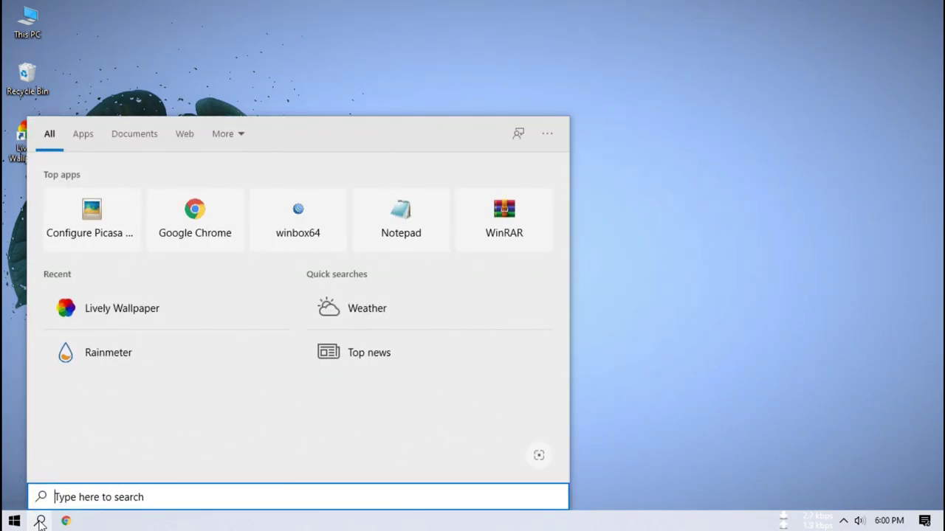
type("rain")
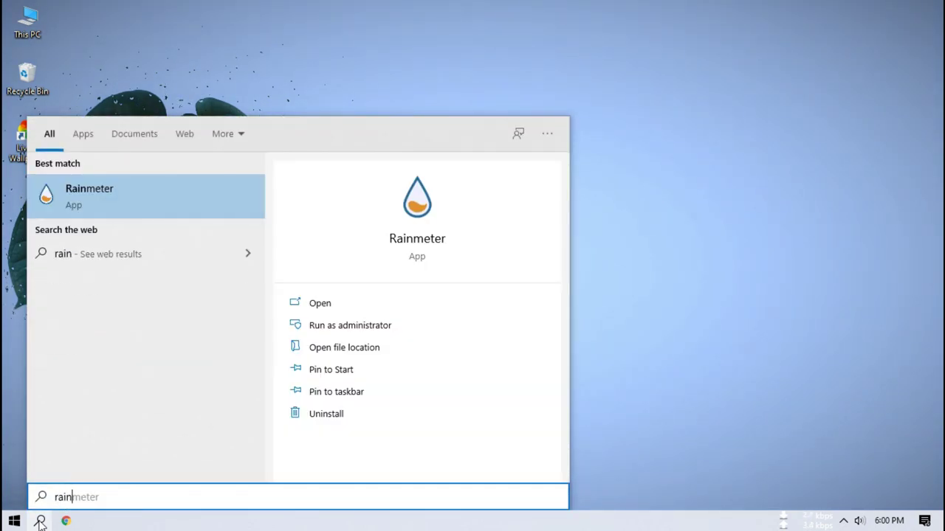
left_click(87, 206)
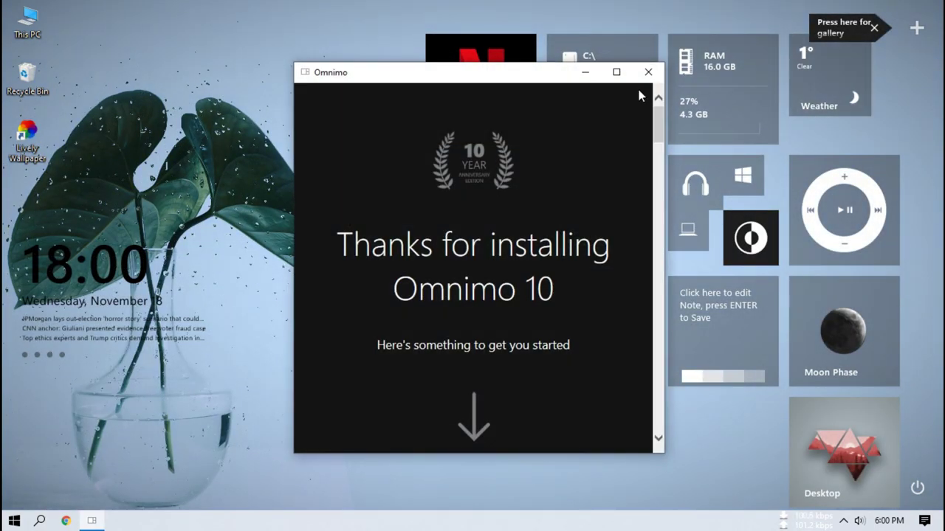
left_click(649, 72)
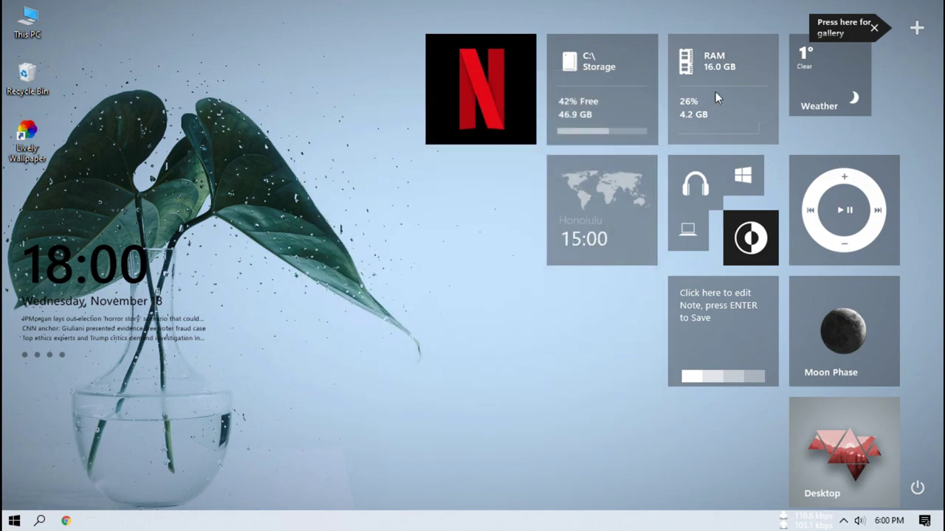
Load the saved Omnimo plant layout whose thumbnail shows a 23:57 clock
left_click(917, 30)
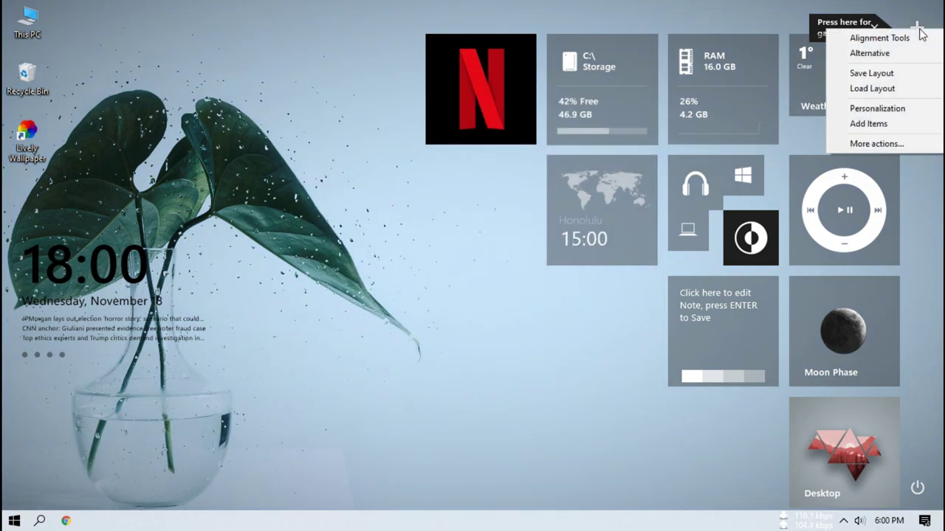
left_click(871, 88)
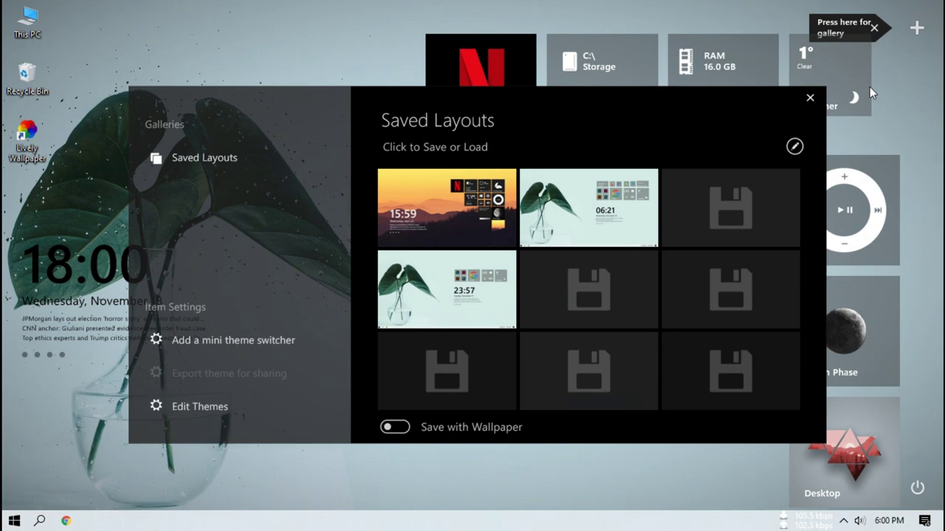
left_click(453, 274)
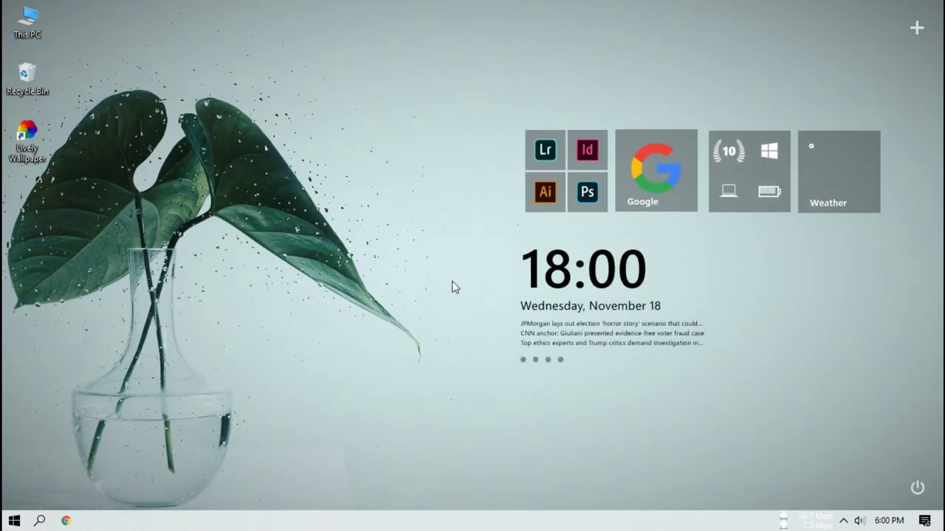
Hide the desktop icons by turning off Show desktop icons
right_click(138, 51)
mouse_move(164, 59)
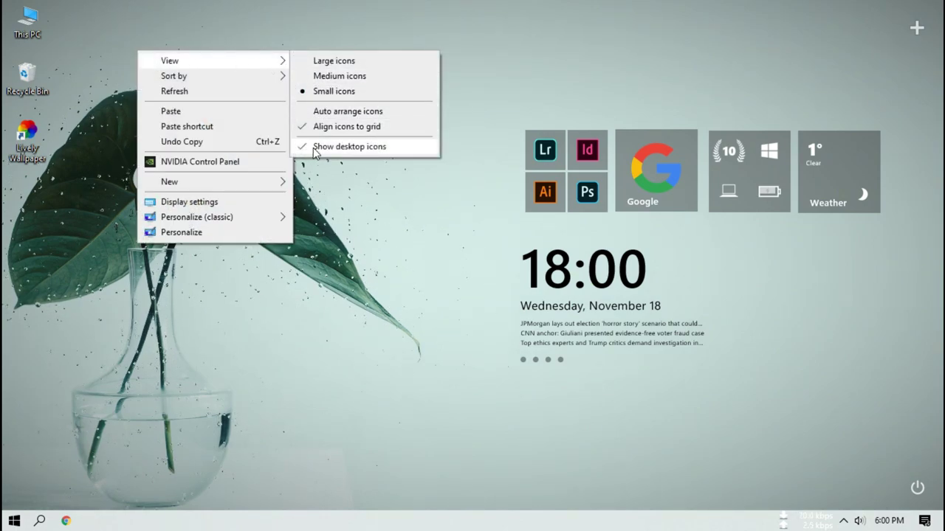
left_click(350, 152)
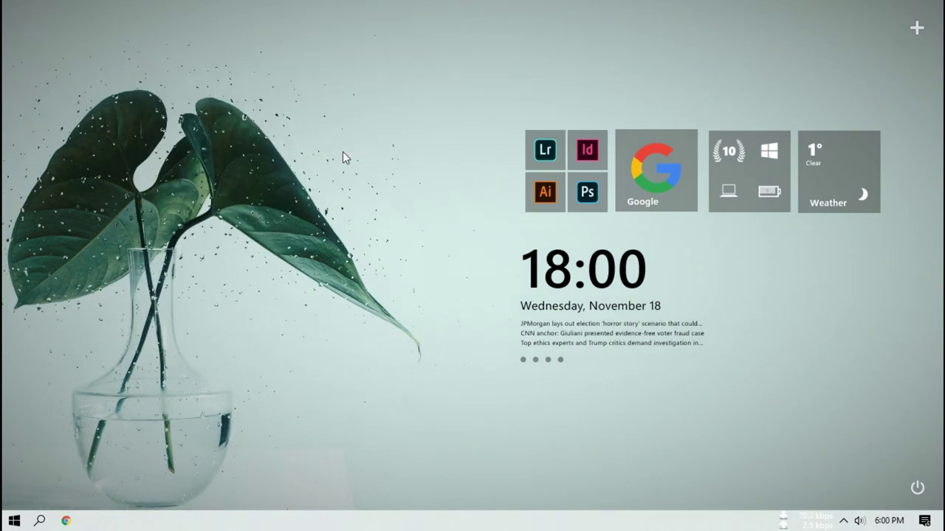
Load the saved Omnimo plant layout whose thumbnail shows a 06:21 clock
left_click(918, 36)
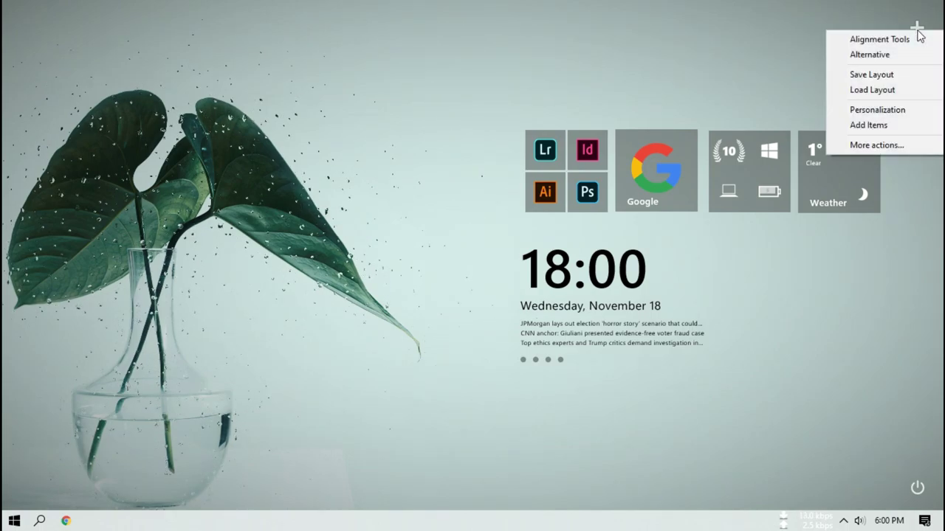
left_click(877, 89)
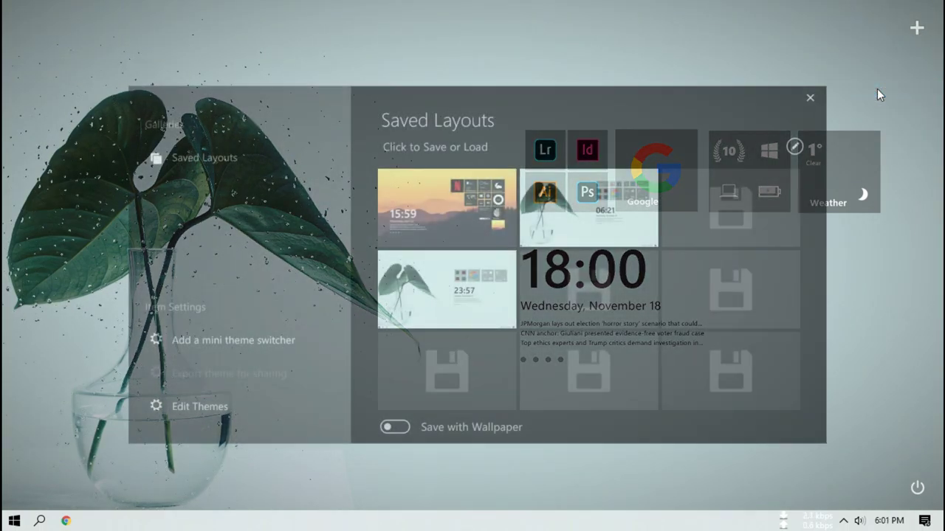
left_click(618, 209)
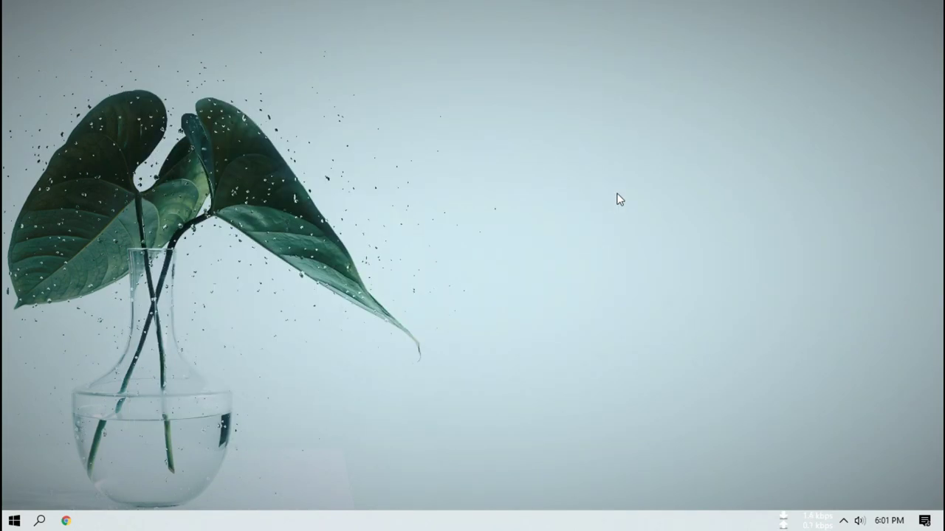
Browse the Omnimo item galleries, examining the available Essential Panels and Shortcut Panels
left_click(916, 28)
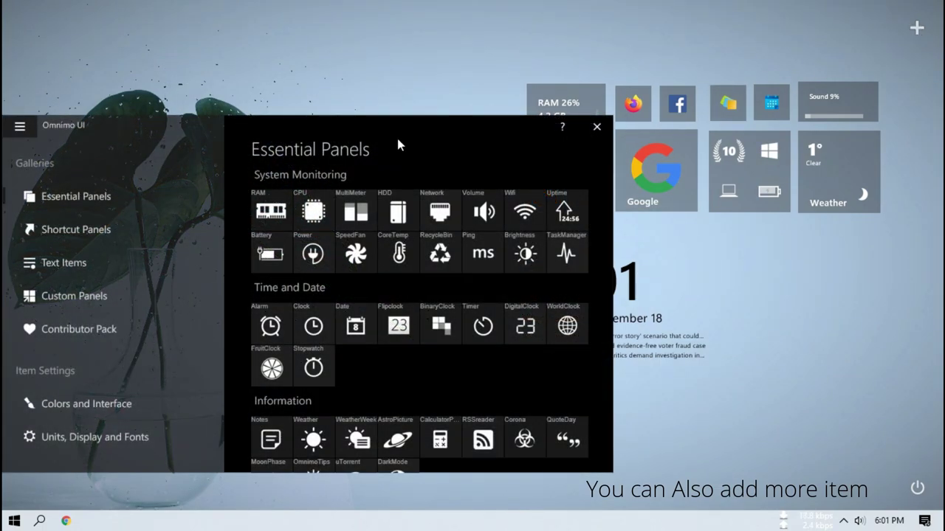
left_click_drag(397, 144, 568, 55)
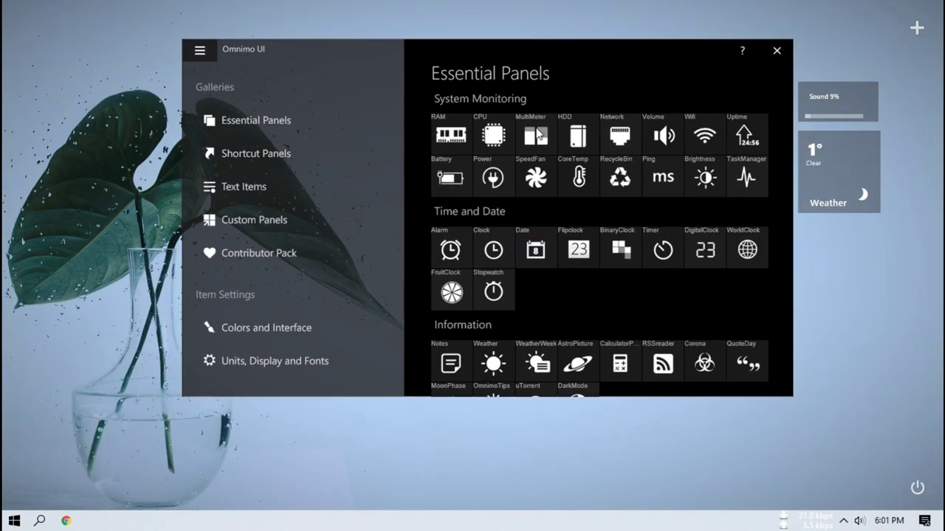
scroll(486, 234, "down", 5)
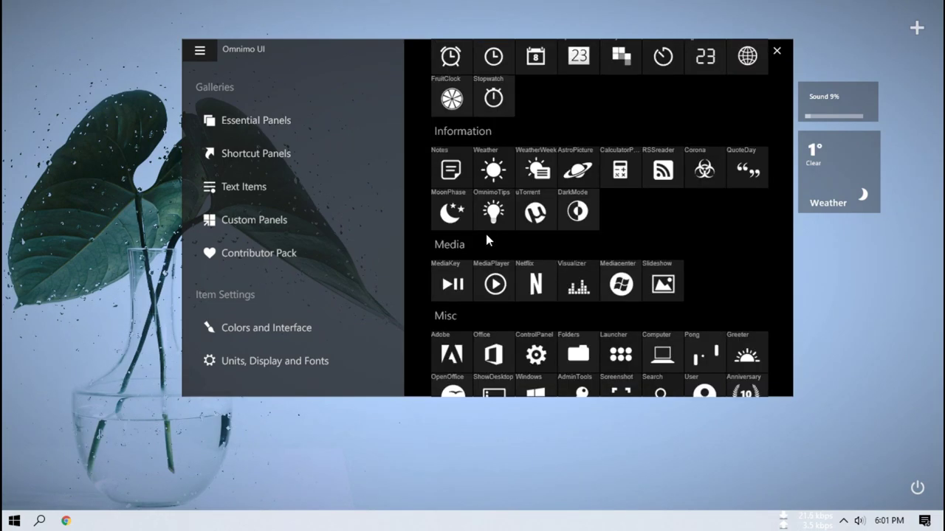
left_click(295, 160)
scroll(472, 144, "down", 2)
scroll(492, 142, "down", 5)
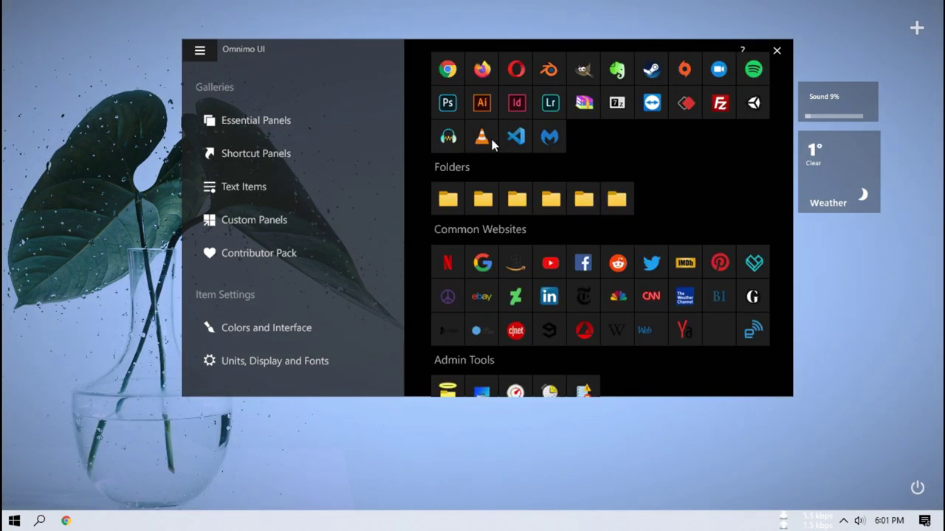
scroll(492, 145, "up", 8)
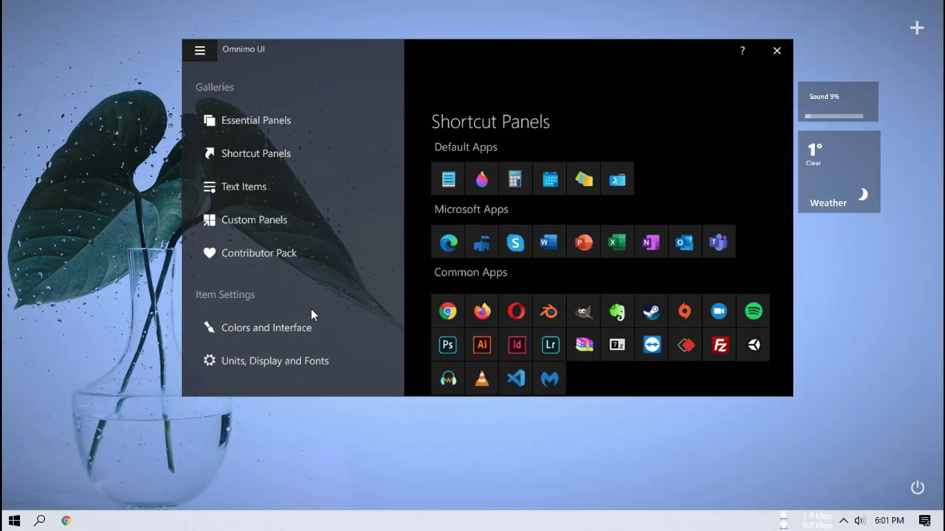
Change the panel opacity in Omnimo's Colors and Interface settings and close the Omnimo window
left_click(287, 322)
left_click_drag(499, 58, 319, 105)
left_click(330, 322)
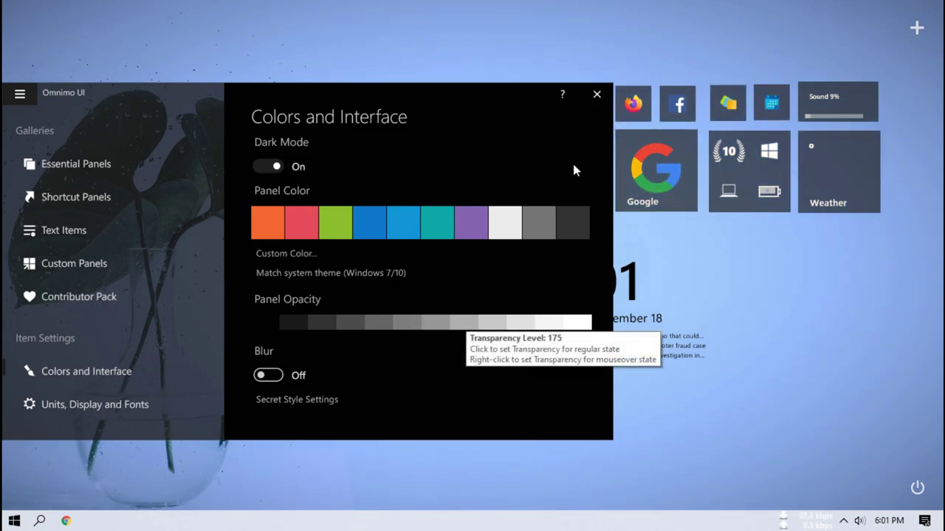
left_click(602, 96)
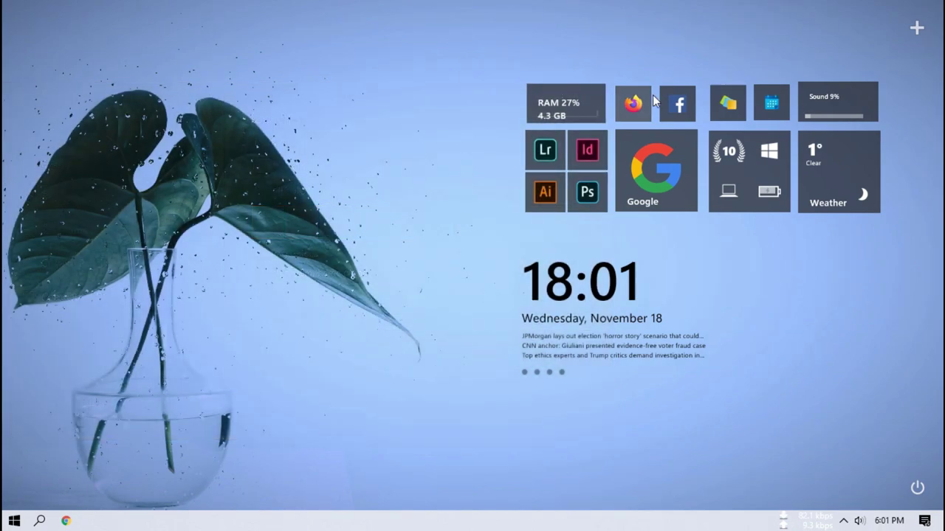
Load the saved Omnimo plant layout whose thumbnail shows a 23:57 clock
left_click(917, 29)
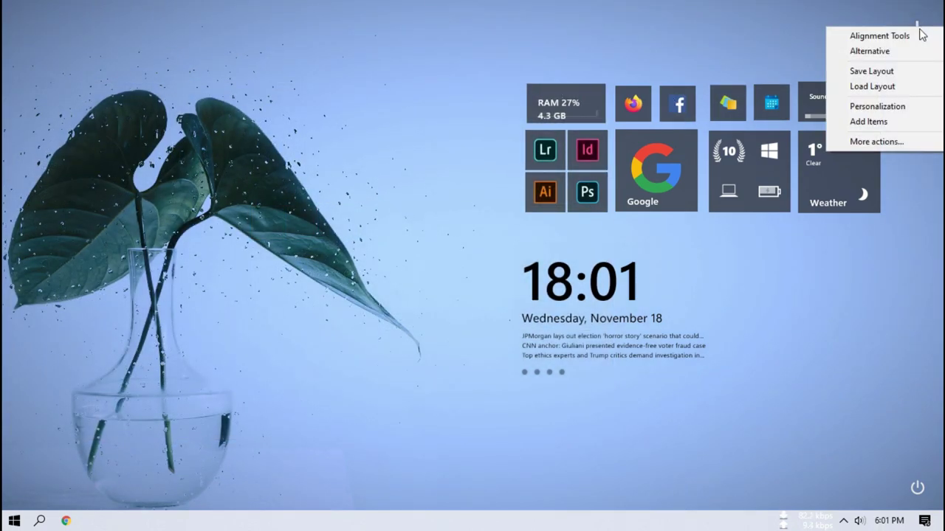
left_click(901, 87)
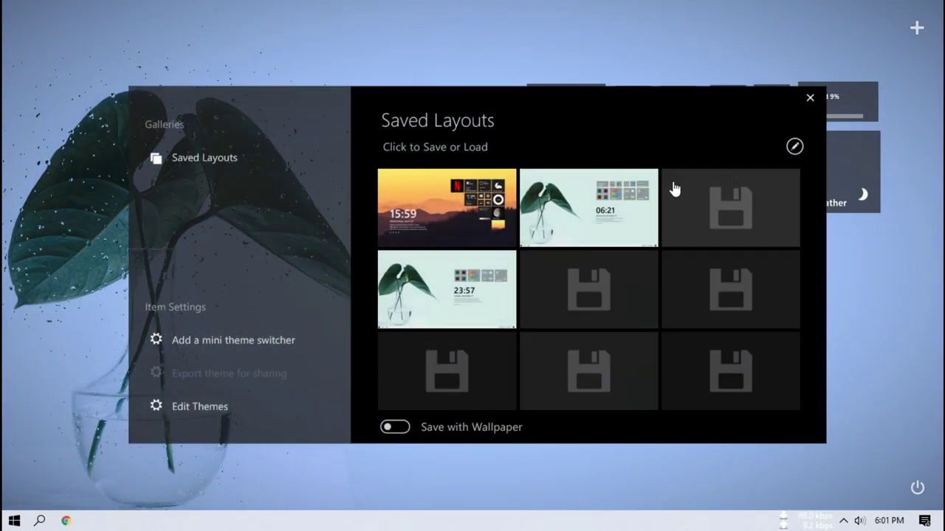
left_click(453, 281)
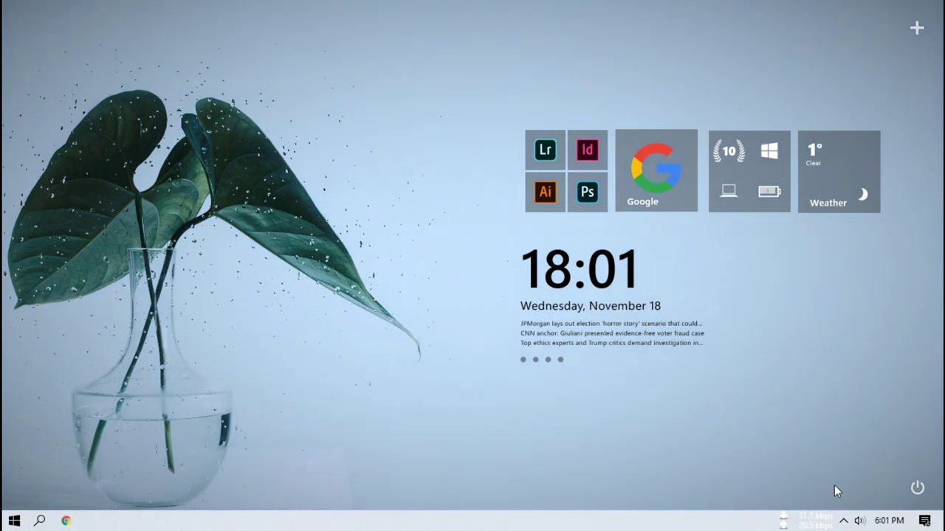
Open the customization settings of the running Rain v2 wallpaper and turn off Post Processing
left_click(843, 520)
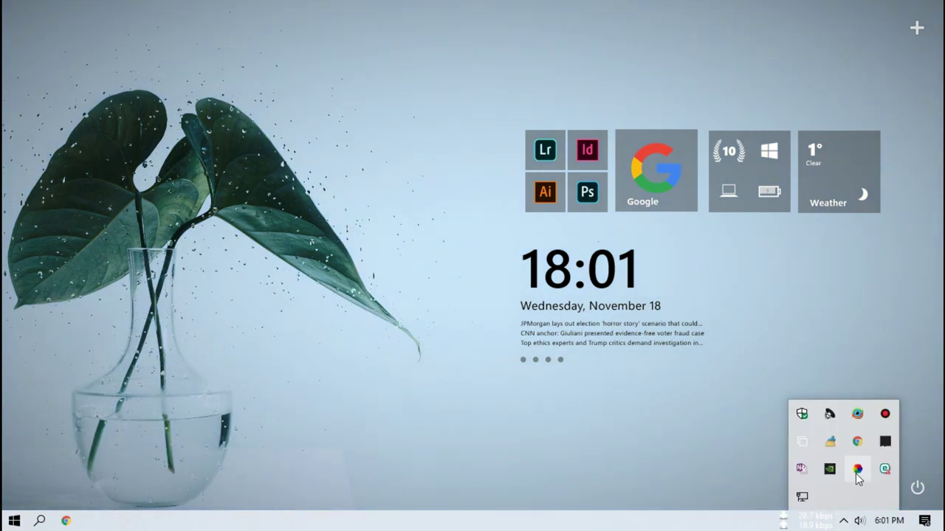
right_click(858, 479)
left_click(795, 404)
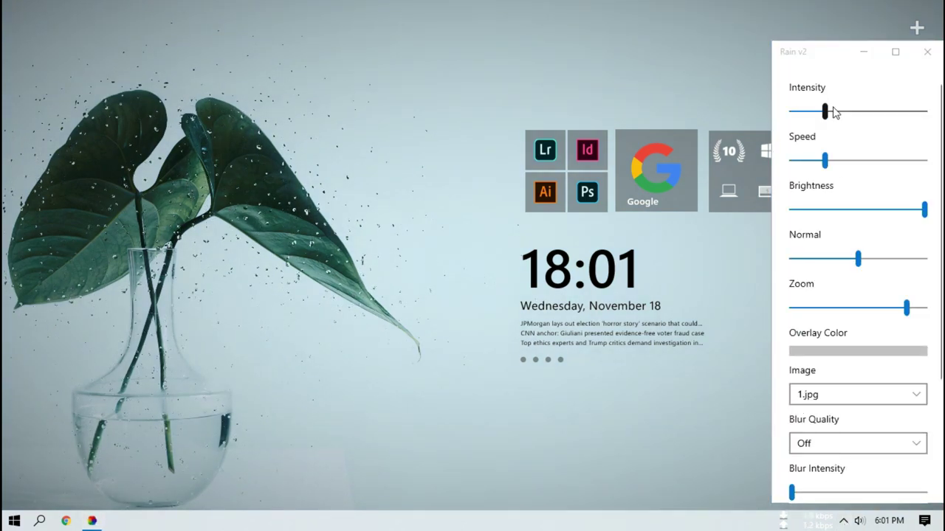
left_click_drag(835, 65, 818, 46)
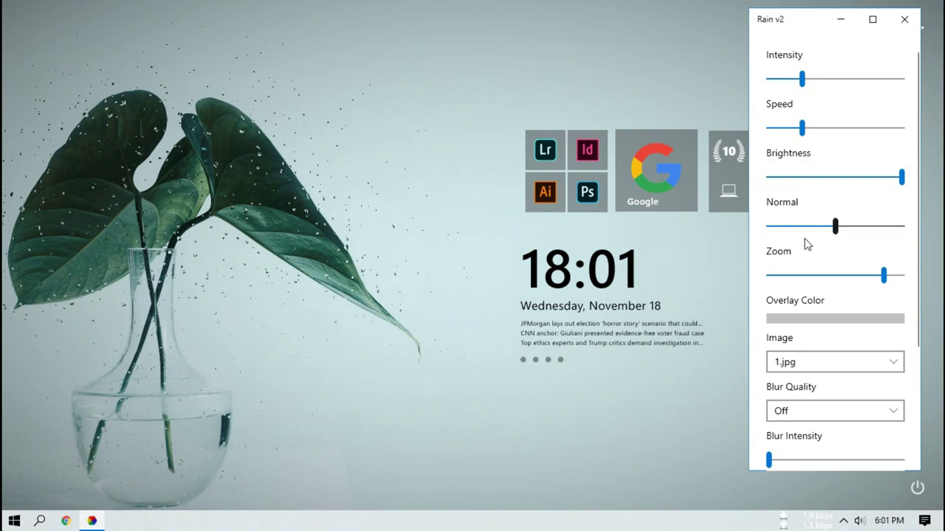
scroll(803, 276, "down", 3)
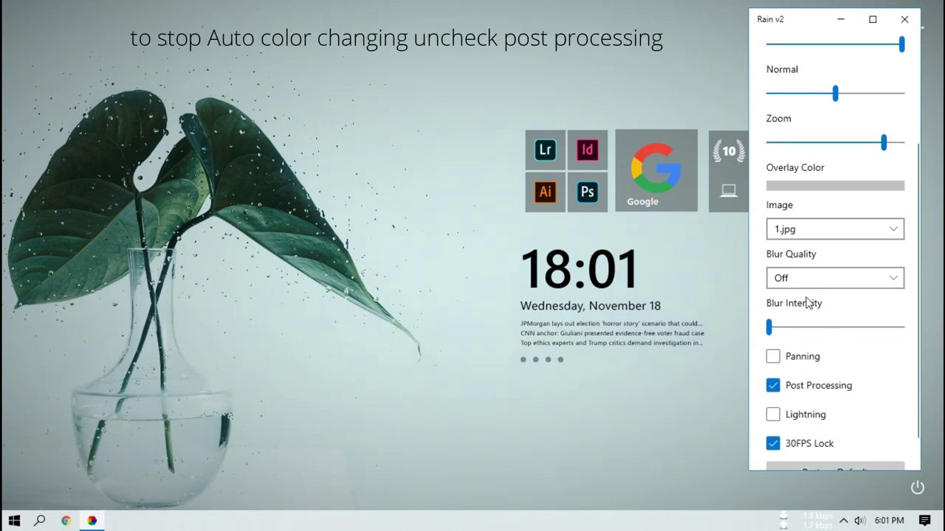
left_click(775, 390)
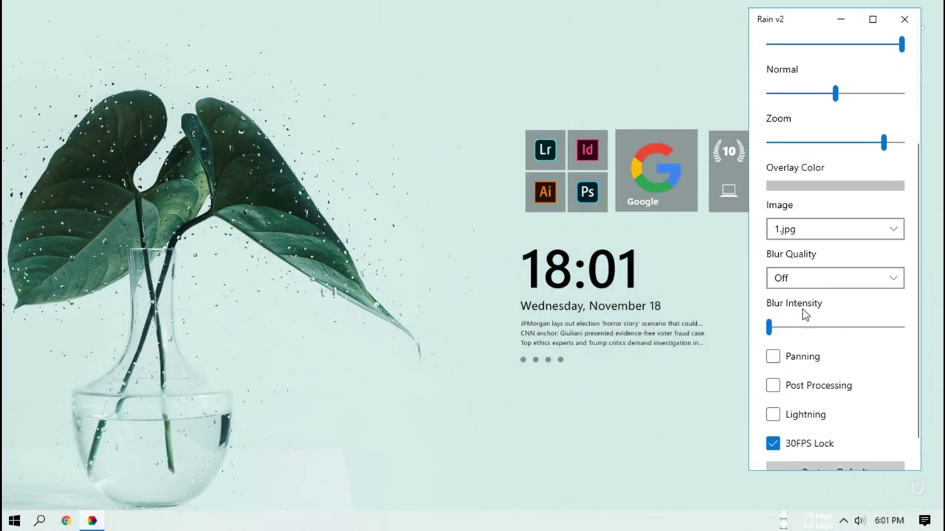
Try 2.jpg and 3.jpg as the background image of the Rain v2 wallpaper
left_click(805, 230)
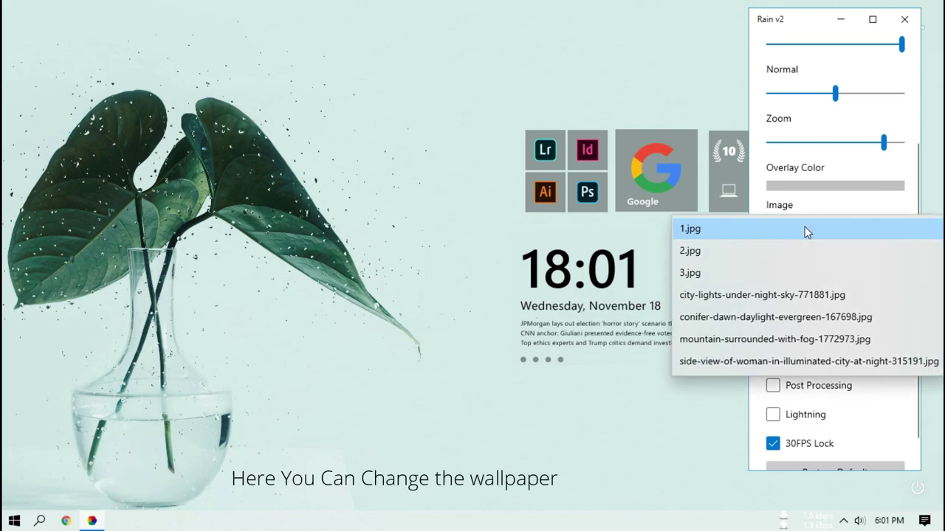
left_click(710, 252)
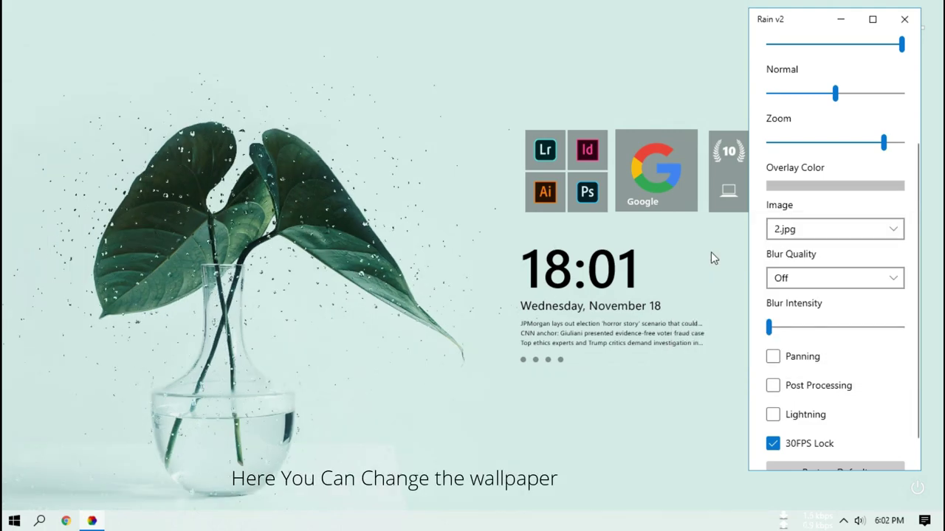
left_click(795, 233)
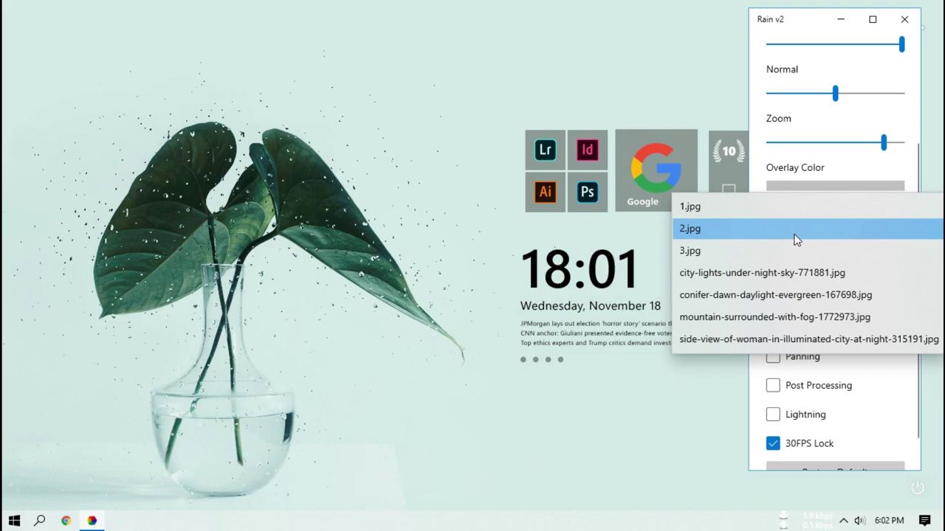
left_click(733, 251)
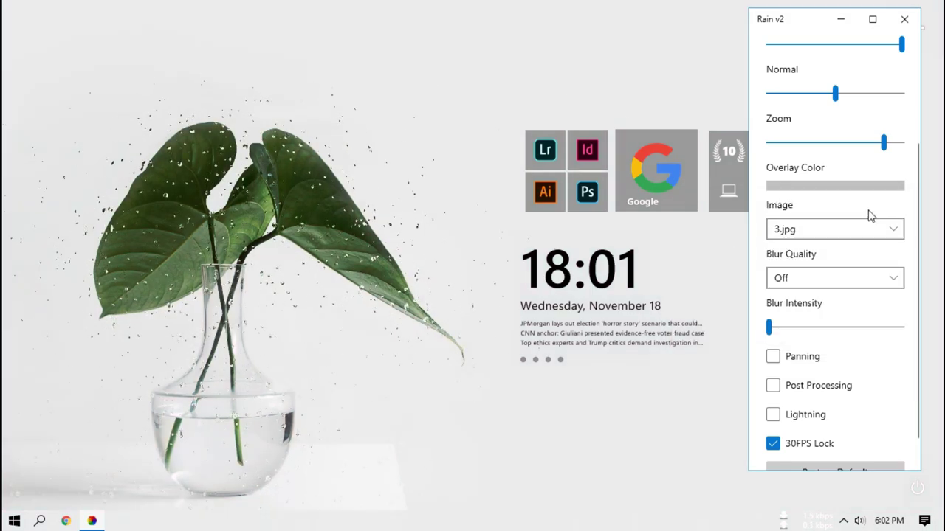
Try out different rain Intensity values for the Rain v2 wallpaper
scroll(867, 210, "up", 2)
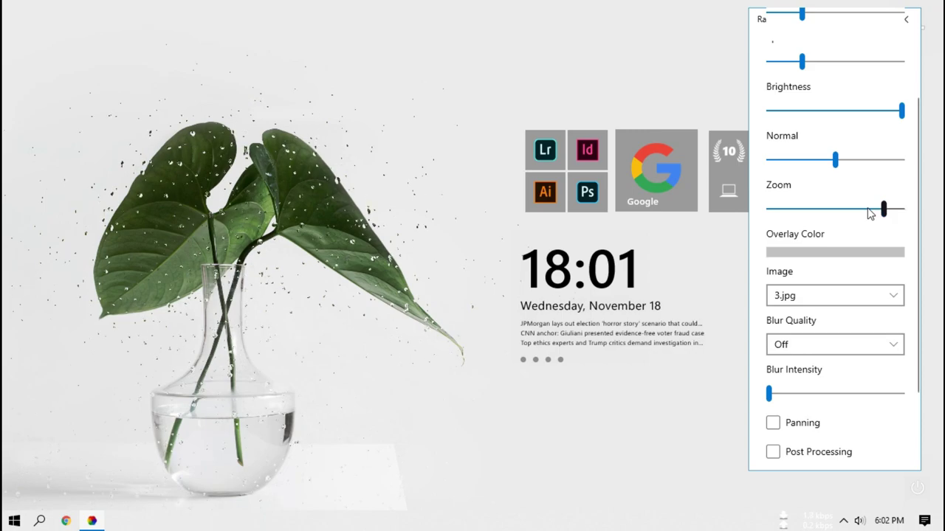
scroll(864, 147, "up", 1)
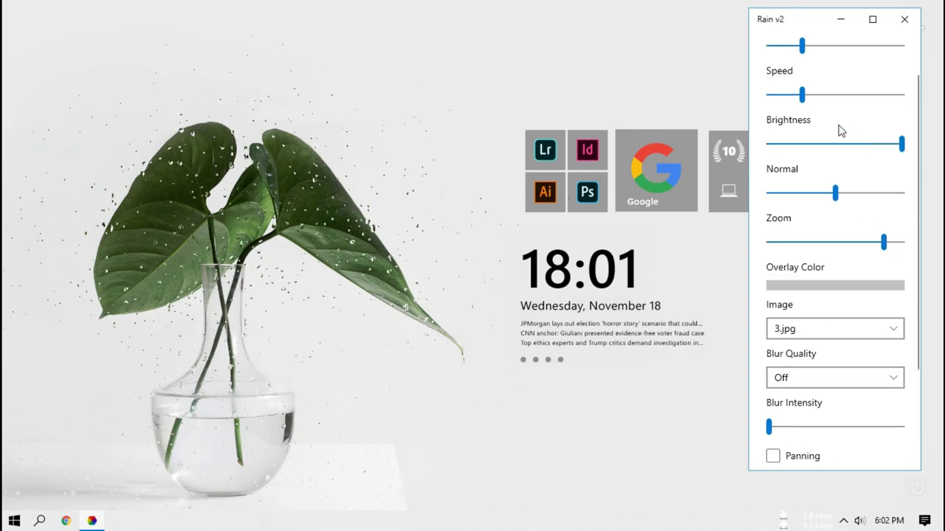
scroll(841, 131, "up", 1)
mouse_move(800, 78)
left_mouse_down()
mouse_move(751, 89)
mouse_move(803, 86)
left_mouse_up()
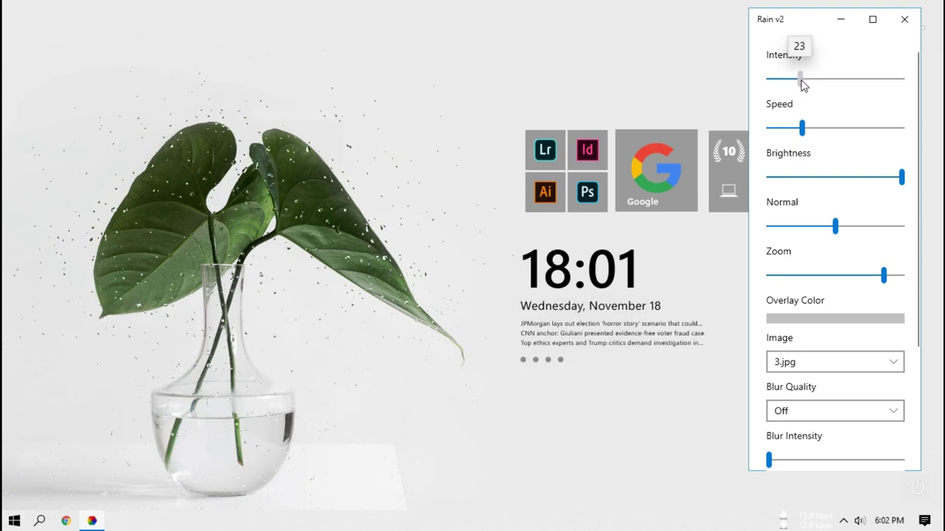
left_click_drag(804, 86, 803, 87)
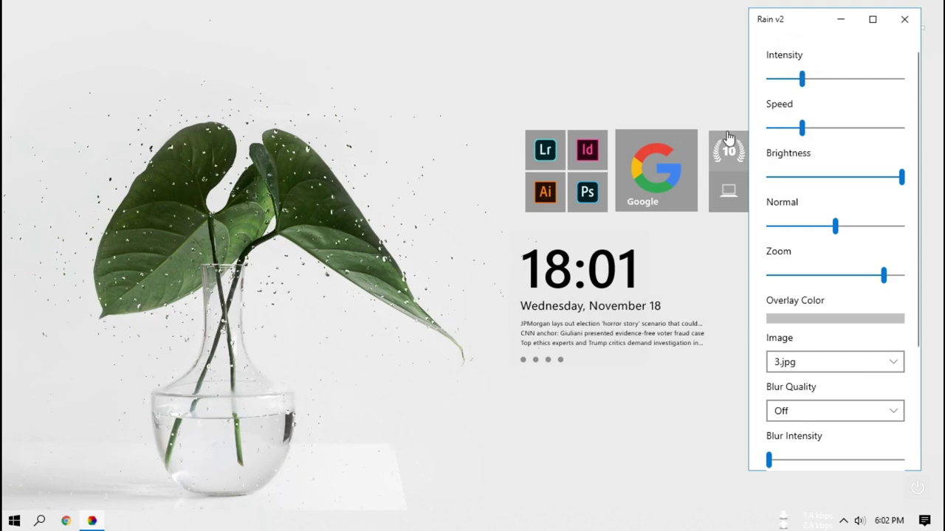
Set the Rain v2 wallpaper image to 2.jpg and close its customization window
scroll(801, 303, "down", 1)
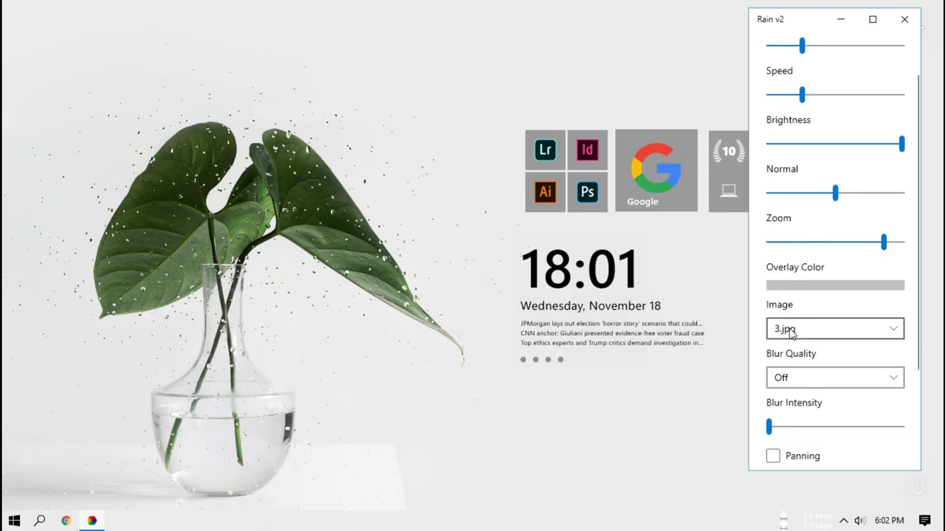
left_click(789, 333)
left_click(769, 317)
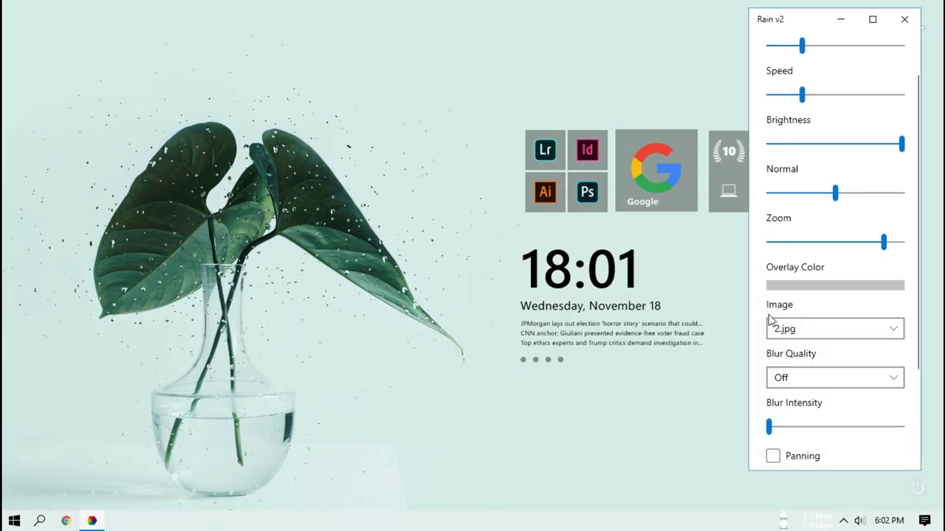
left_click(903, 24)
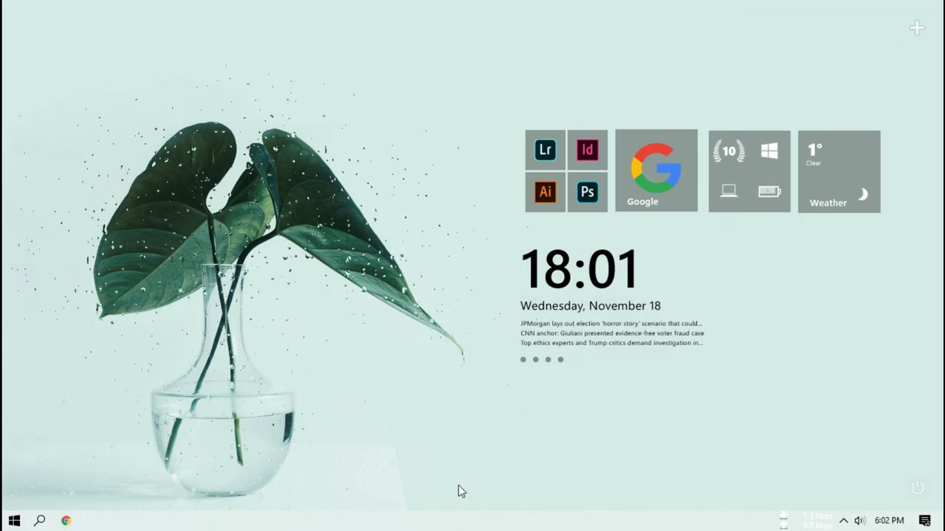
Turn on automatically hiding the taskbar in desktop mode in the Windows taskbar settings and close Settings
right_click(441, 520)
left_click(454, 499)
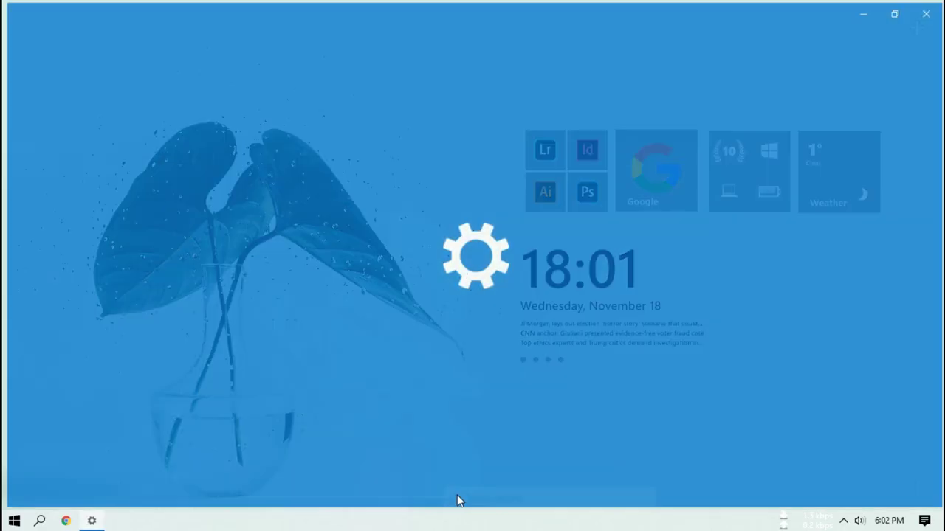
left_click(255, 148)
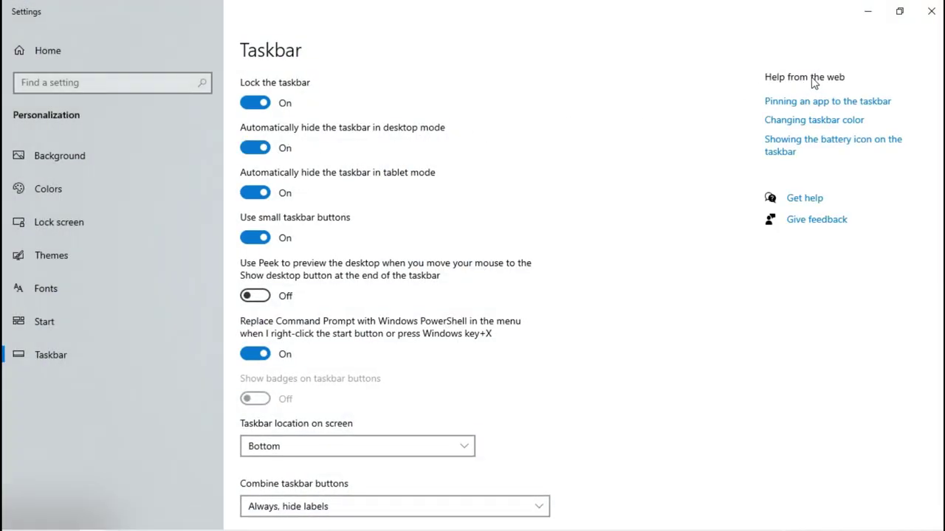
left_click(931, 11)
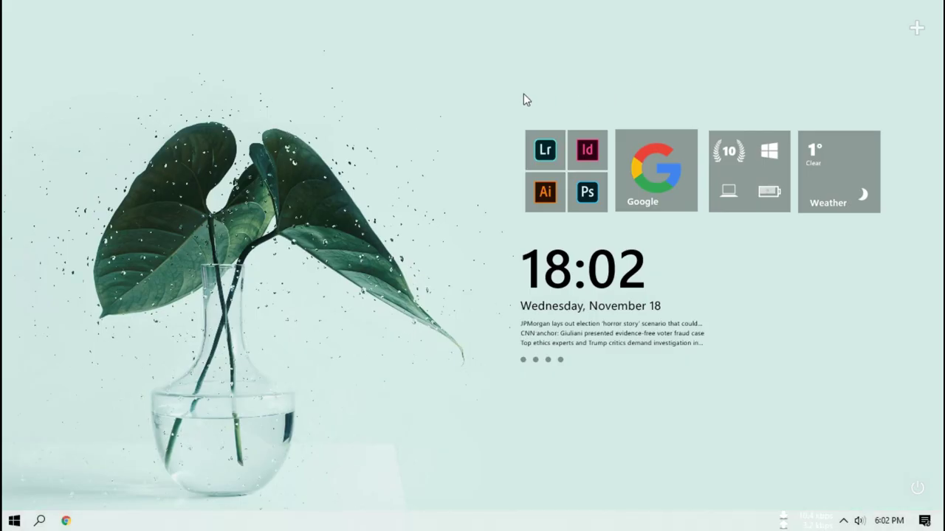